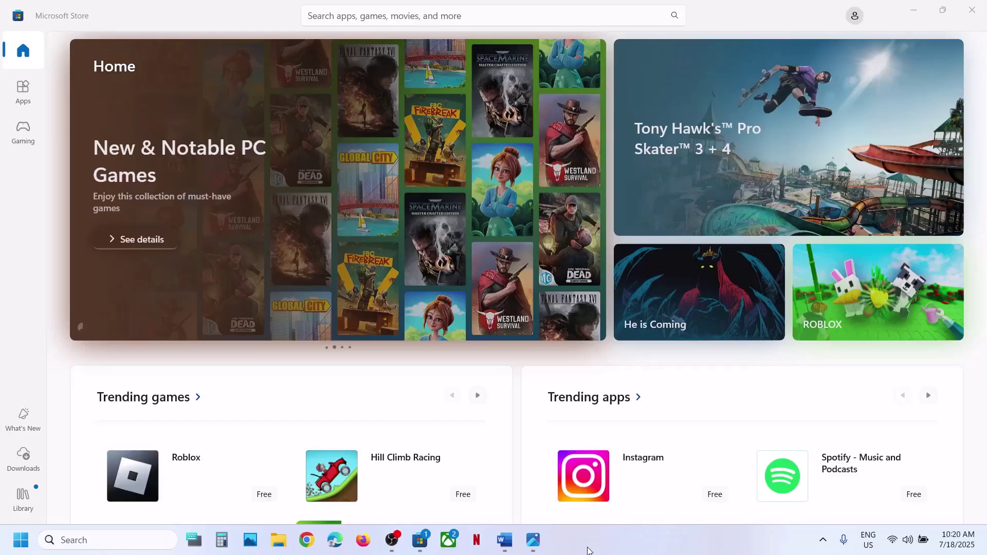
# - Check the 0x80004002 error screenshot, then show the Word fix-steps document from its top
pyautogui.click(532, 537)
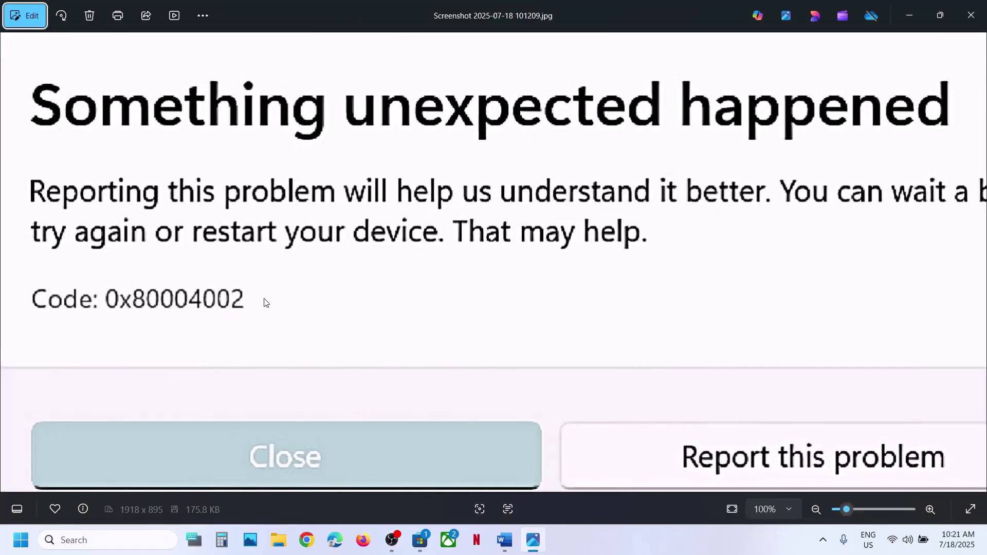
pyautogui.click(913, 11)
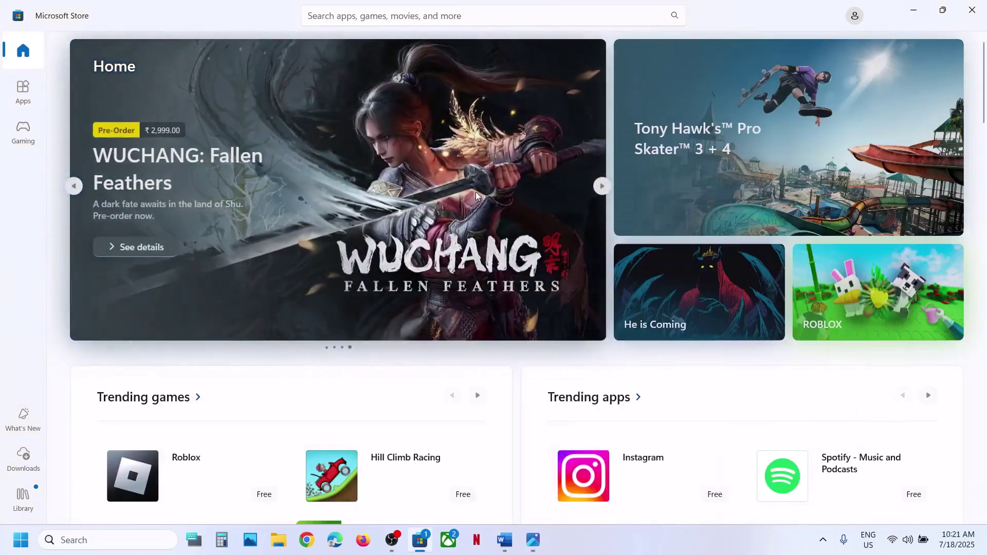
pyautogui.click(504, 544)
pyautogui.scroll(15, 451, 355)
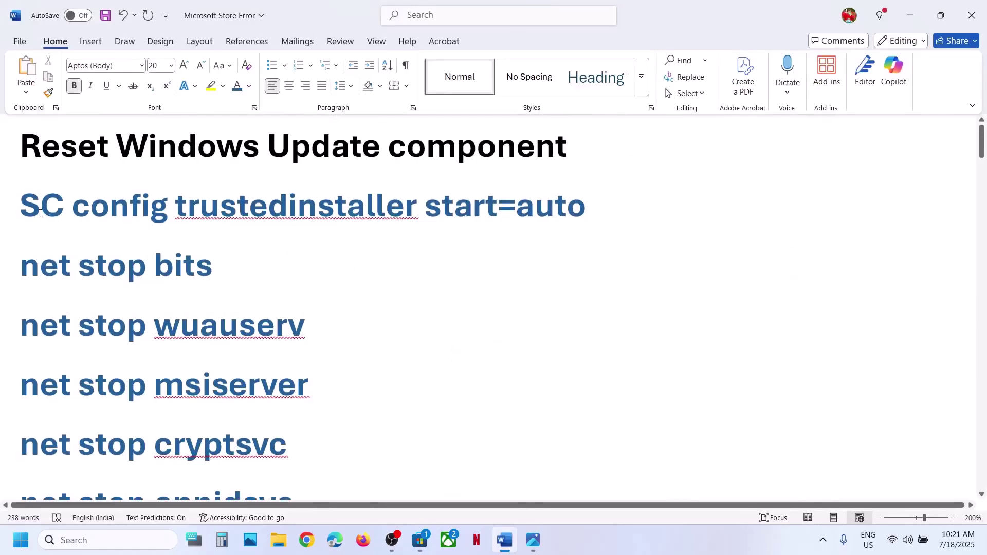
# - Copy the command lines from SC config trustedinstaller through net start appidsvc
pyautogui.click(25, 204)
pyautogui.hotkey('shift', 'Down')
pyautogui.hotkey('shift', 'Down')
pyautogui.hotkey('shift', 'Down')
pyautogui.hotkey('shift', 'Down')
pyautogui.hotkey('shift', 'Down')
pyautogui.hotkey('shift', 'Down')
pyautogui.hotkey('shift', 'Down')
pyautogui.hotkey('shift', 'Down')
pyautogui.hotkey('shift', 'Down')
pyautogui.hotkey('shift', 'Down')
pyautogui.hotkey('shift', 'Down')
pyautogui.hotkey('shift', 'Down')
pyautogui.hotkey('shift', 'Down')
pyautogui.hotkey('shift', 'Down')
pyautogui.hotkey('shift', 'Down')
pyautogui.hotkey('shift', 'Down')
pyautogui.hotkey('shift', 'Down')
pyautogui.hotkey('shift', 'Down')
pyautogui.hotkey('shift', 'Down')
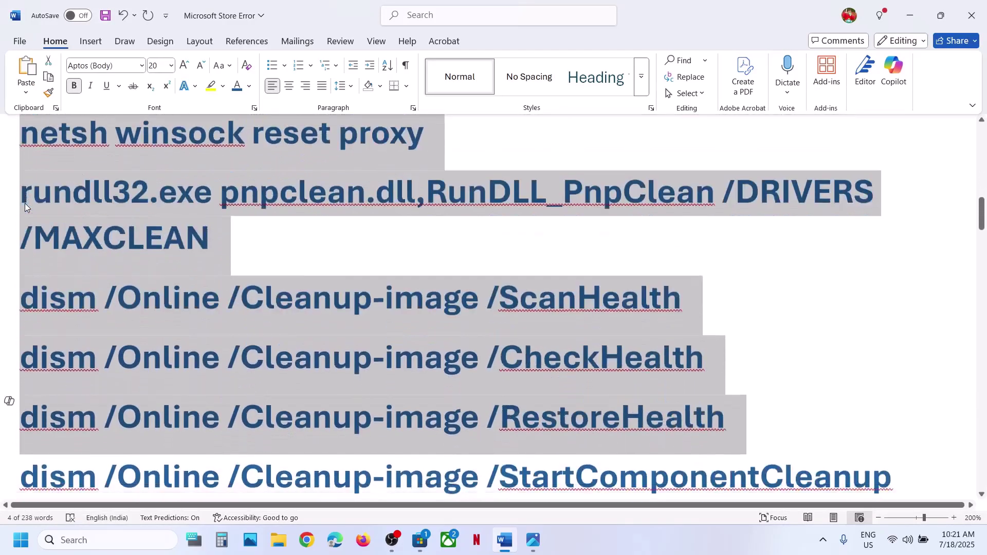
pyautogui.hotkey('shift', 'Down')
pyautogui.hotkey('shift', 'Down')
pyautogui.hotkey('shift', 'Down')
pyautogui.hotkey('shift', 'Down')
pyautogui.hotkey('shift', 'Down')
pyautogui.hotkey('shift', 'Down')
pyautogui.hotkey('shift', 'Down')
pyautogui.hotkey('shift', 'Down')
pyautogui.hotkey('shift', 'Down')
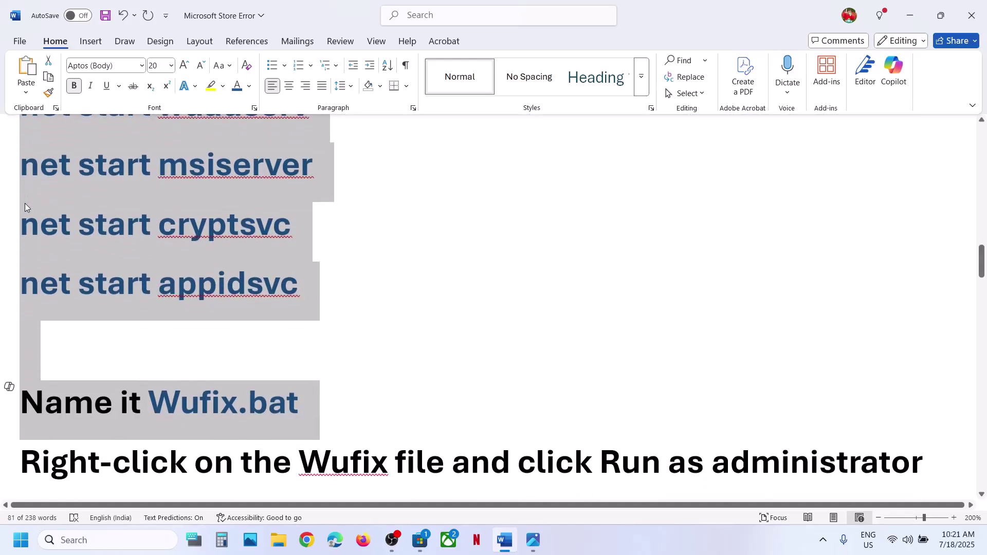
pyautogui.hotkey('shift', 'Up')
pyautogui.hotkey('shift', 'Up')
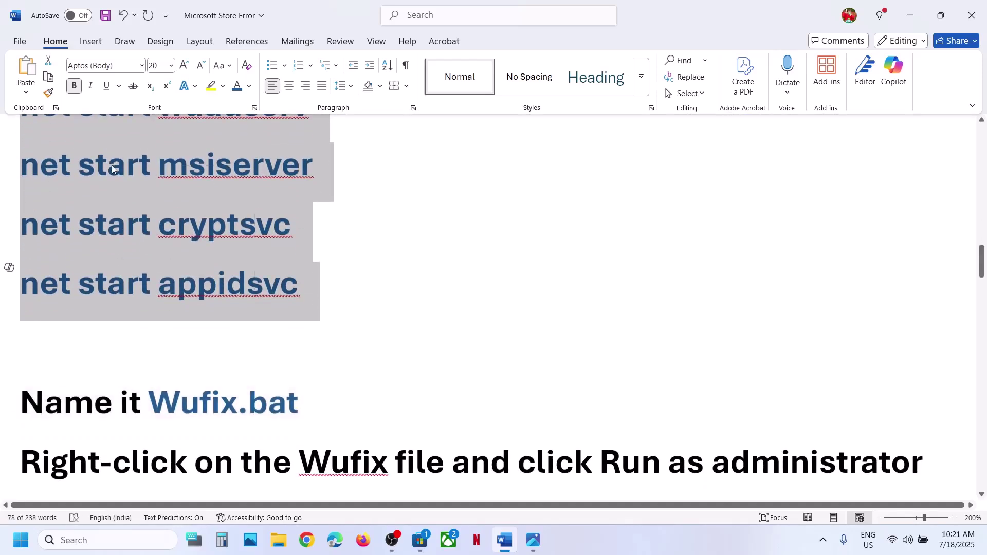
pyautogui.rightClick(113, 165)
pyautogui.click(144, 236)
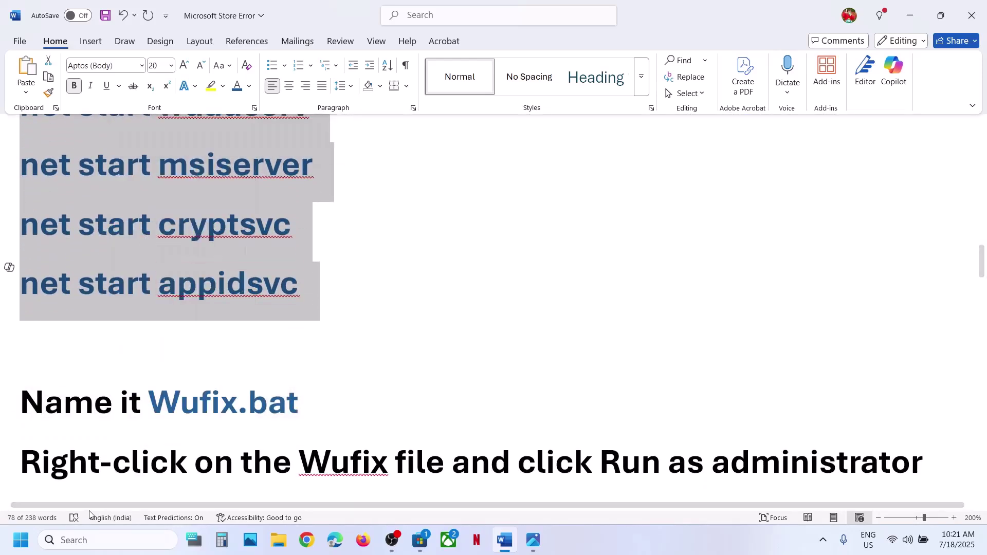
pyautogui.click(82, 541)
# - Launch Notepad and paste the copied commands into a new note
pyautogui.write('note')
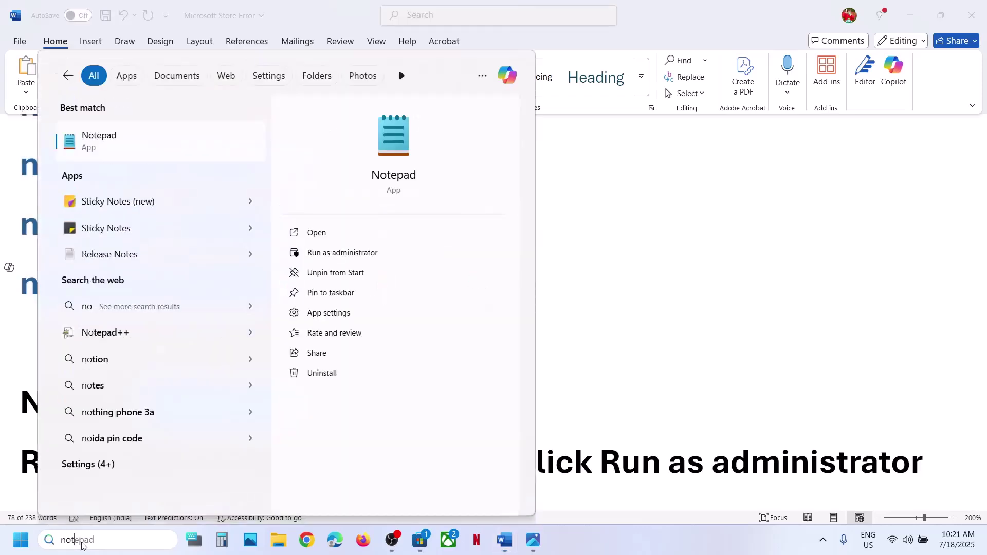
pyautogui.press('Return')
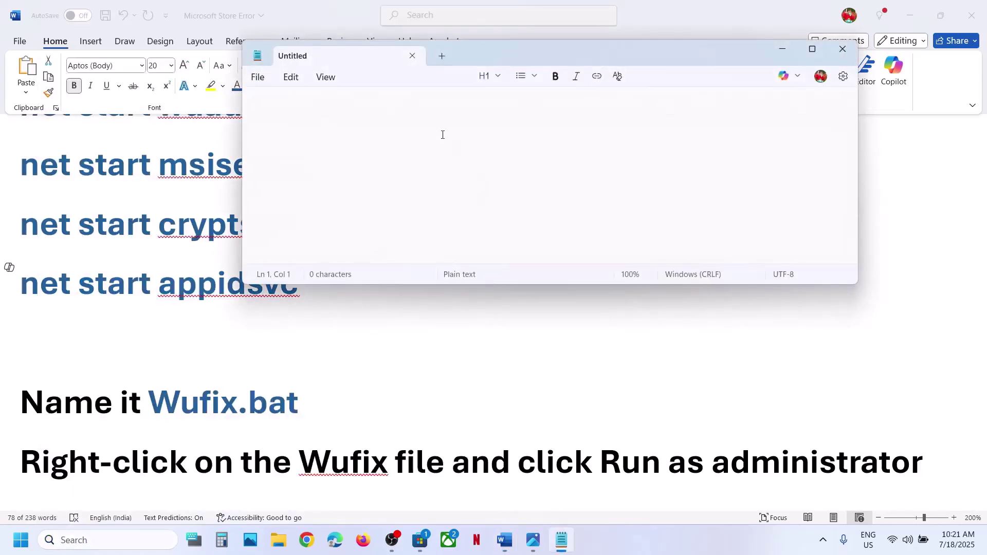
pyautogui.rightClick(441, 133)
pyautogui.click(481, 229)
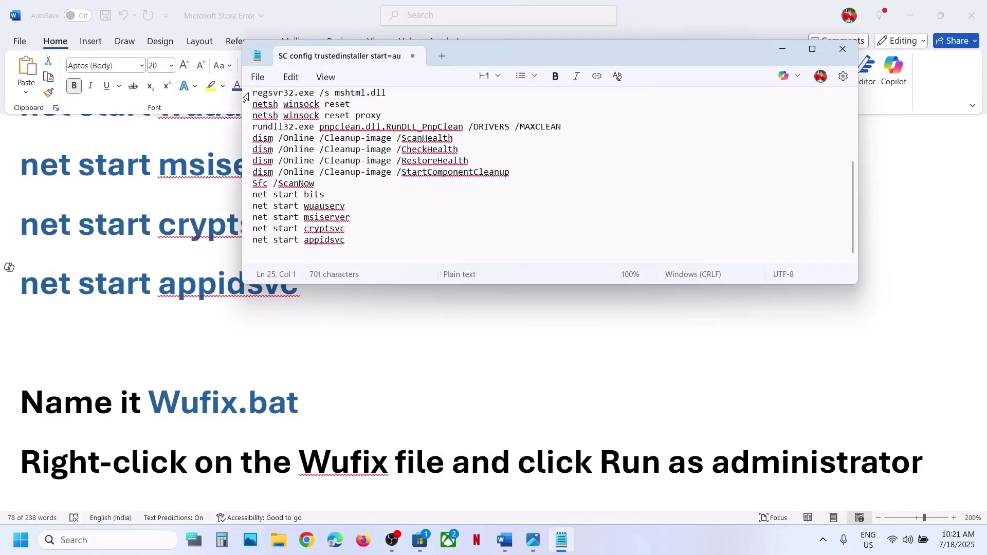
# - Start saving the note to the Desktop and copy the name Wufix.bat from the instructions
pyautogui.click(259, 78)
pyautogui.click(278, 225)
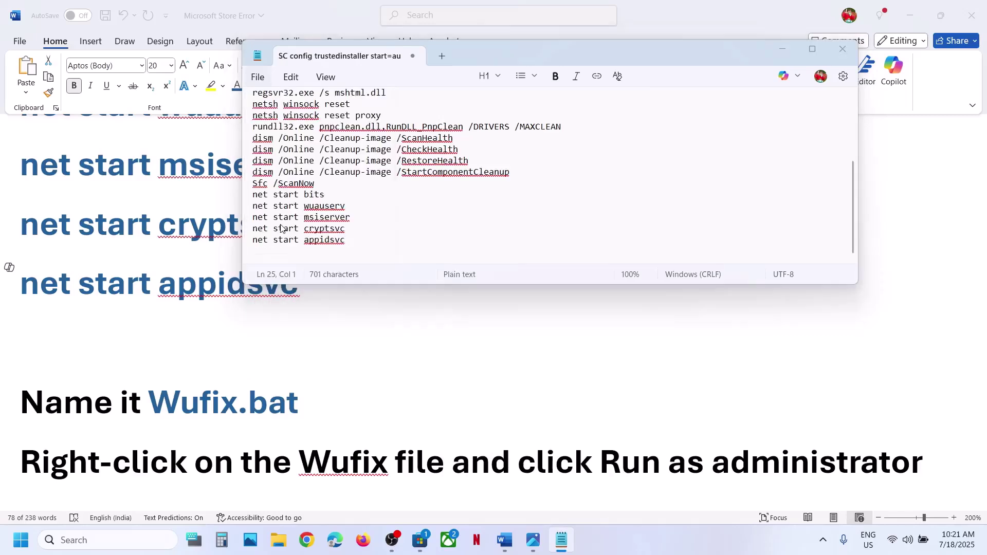
pyautogui.click(308, 194)
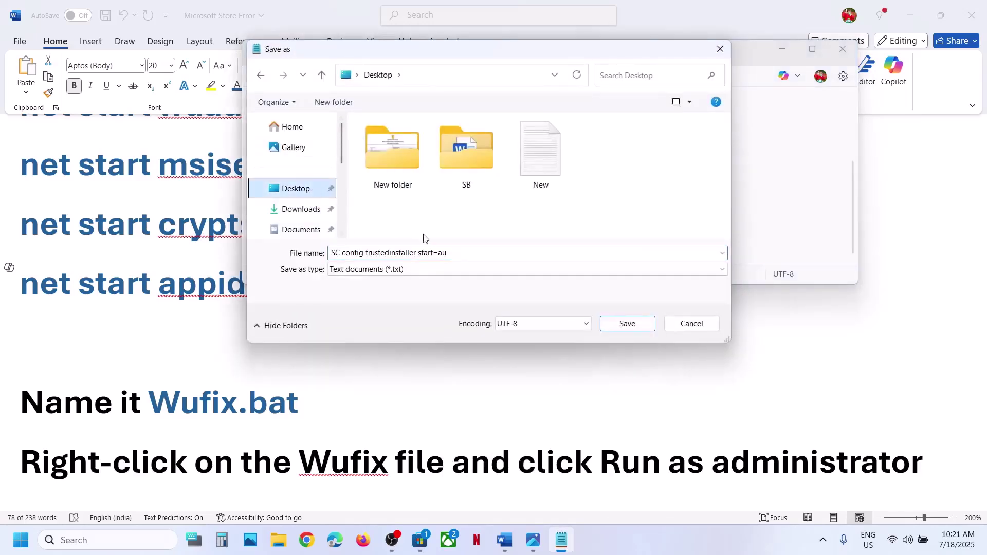
pyautogui.click(266, 402)
pyautogui.moveTo(302, 403); pyautogui.dragTo(149, 402)
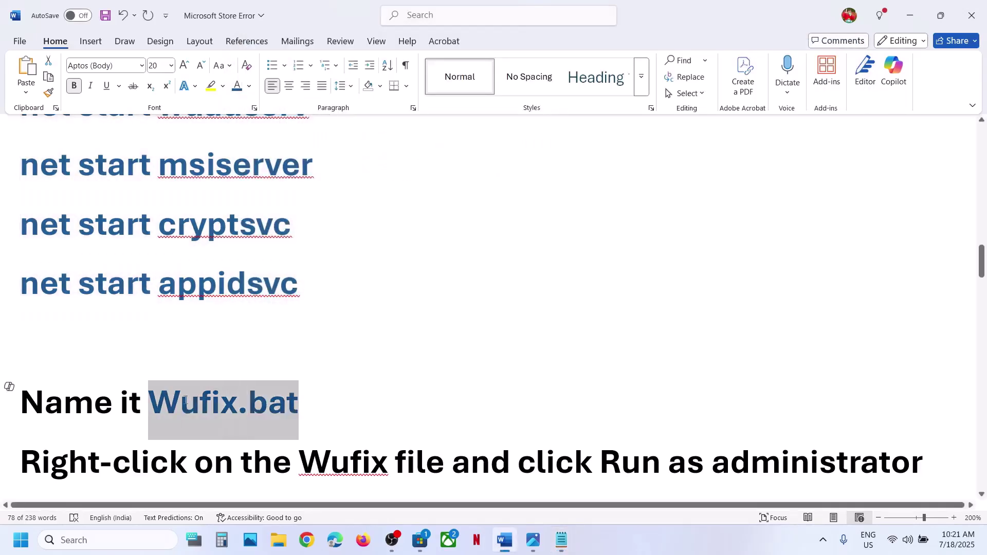
pyautogui.click(570, 537)
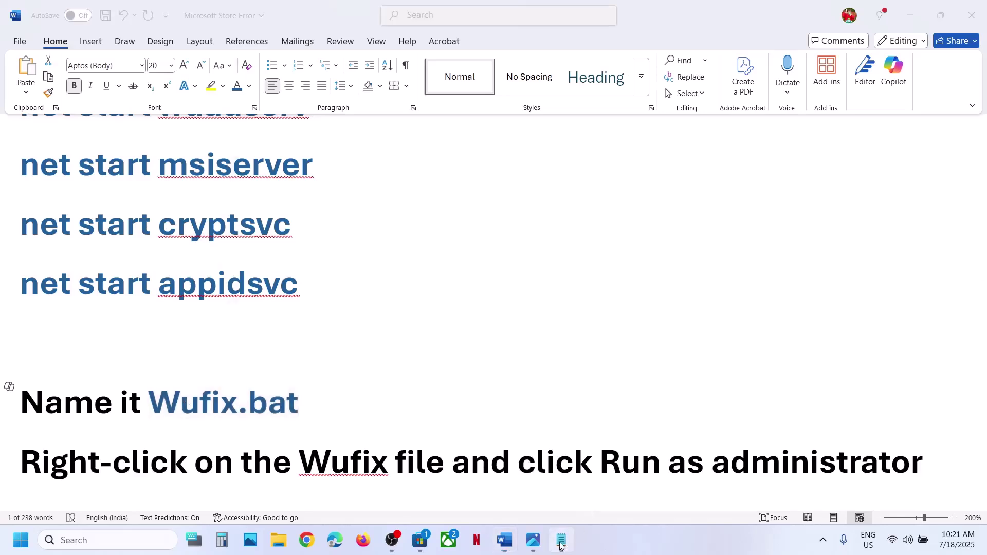
# - Save the file as Wufix.bat with All files type, close Notepad and show the desktop
pyautogui.click(462, 249)
pyautogui.hotkey('ctrl', 'a')
pyautogui.hotkey('ctrl', 'v')
pyautogui.click(370, 269)
pyautogui.click(369, 294)
pyautogui.click(627, 324)
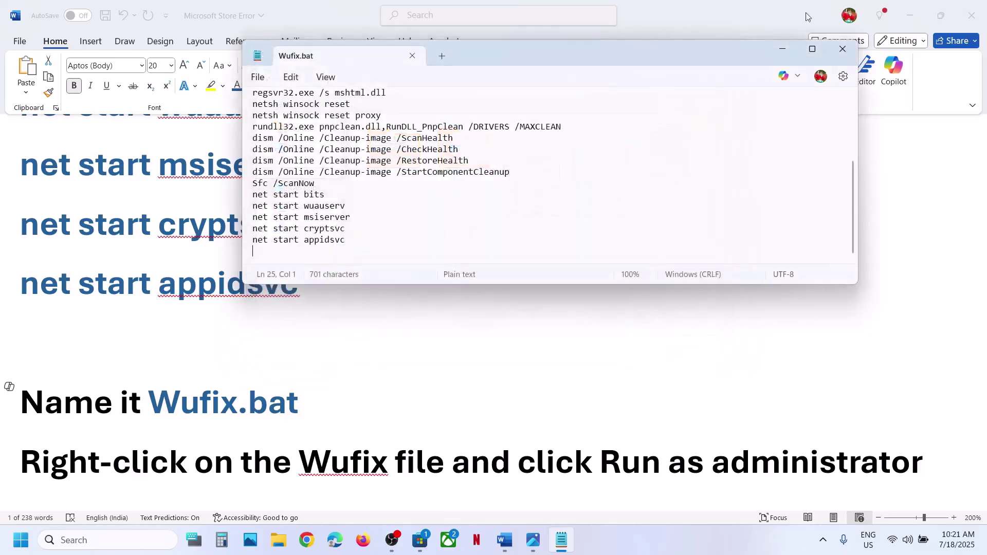
pyautogui.click(844, 49)
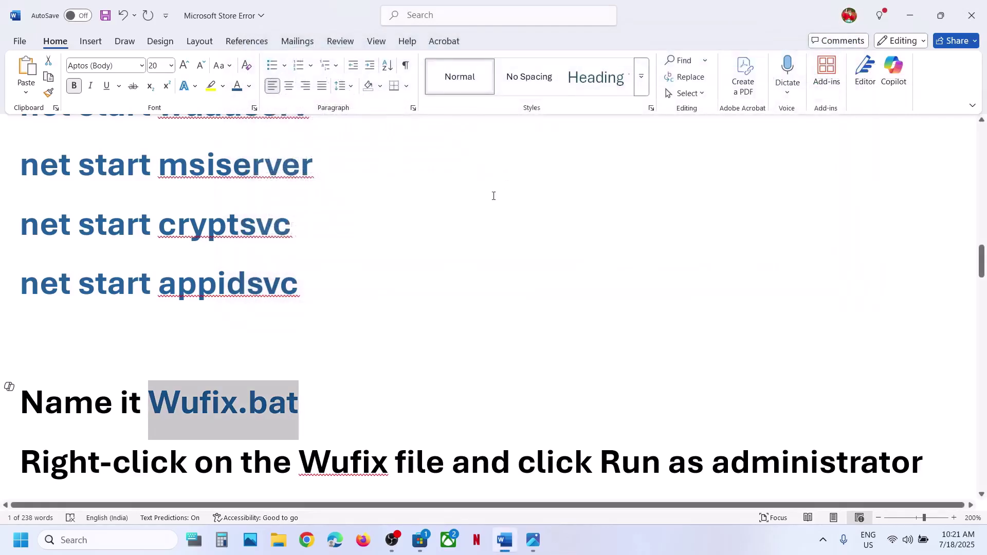
pyautogui.press('super+d')
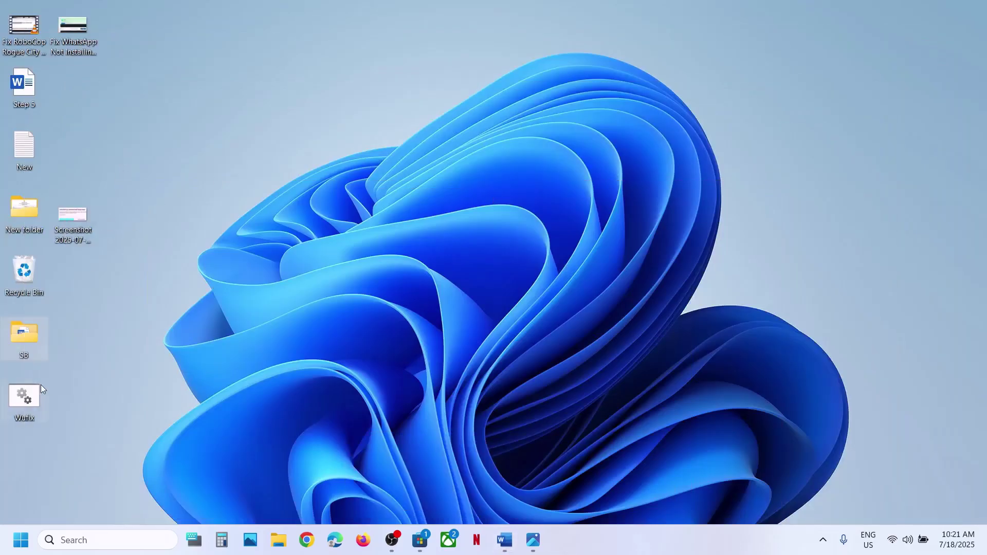
# - Run Wufix.bat as administrator and answer Y to stop Cryptographic Services
pyautogui.moveTo(25, 393); pyautogui.dragTo(413, 200)
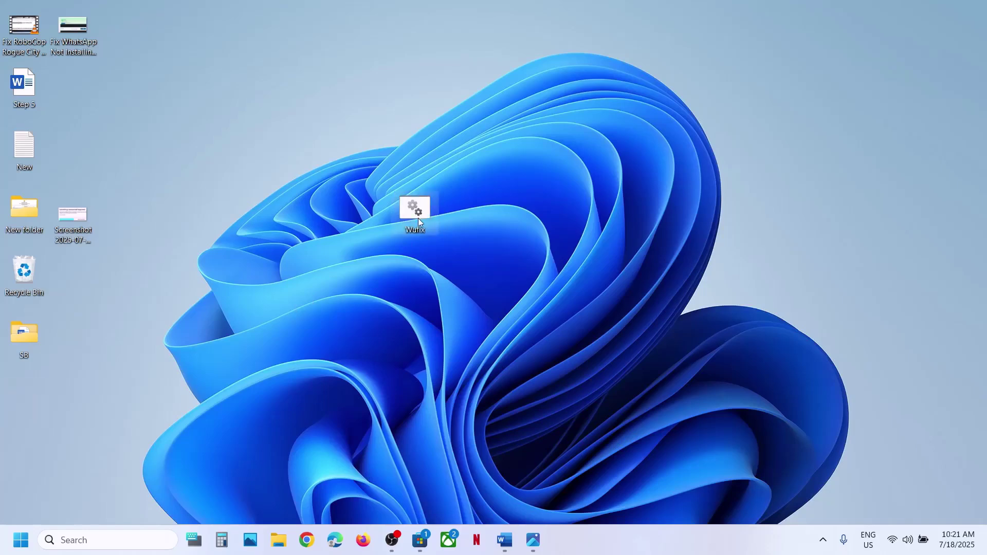
pyautogui.rightClick(418, 218)
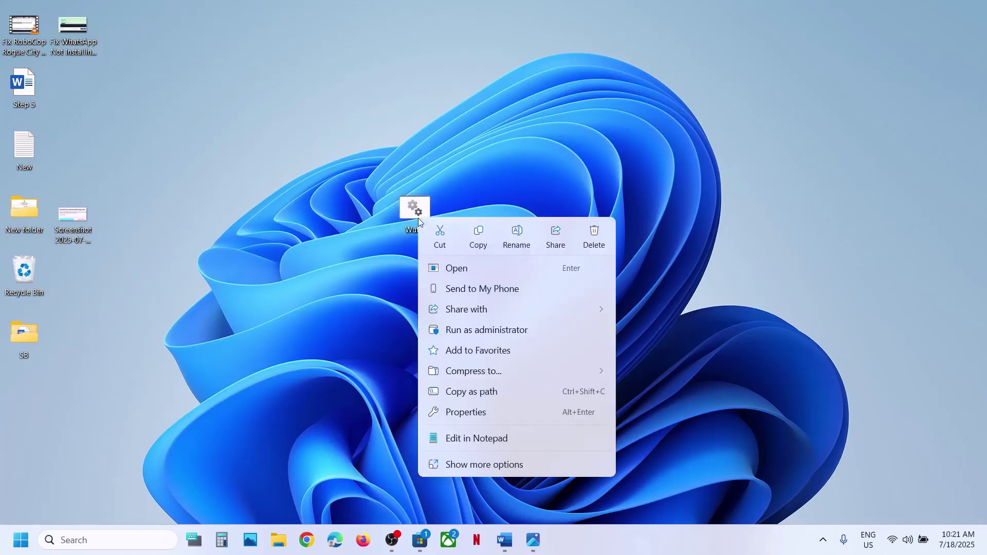
pyautogui.click(521, 331)
pyautogui.click(437, 372)
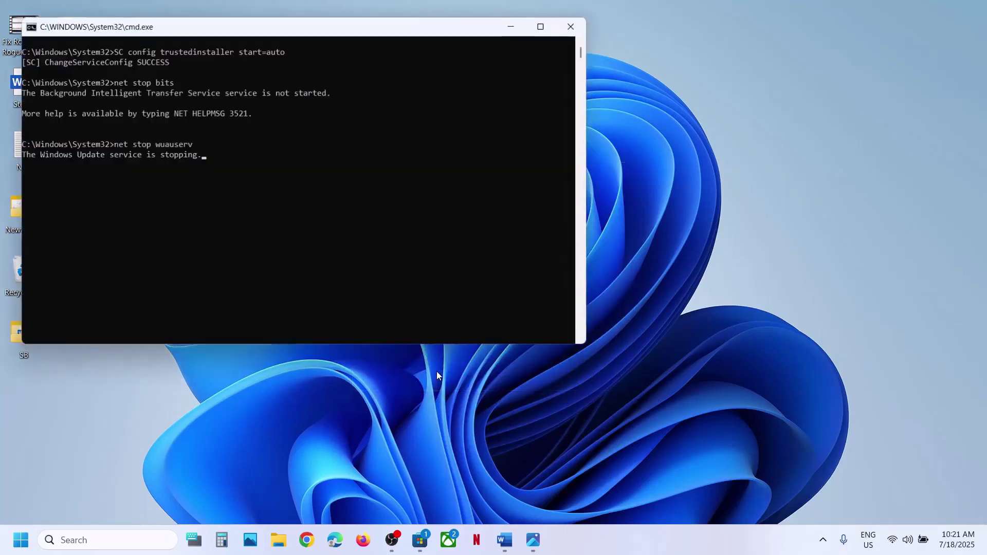
pyautogui.moveTo(313, 33)
pyautogui.mouseDown()
pyautogui.moveTo(302, 88)
pyautogui.moveTo(303, 41)
pyautogui.mouseUp()
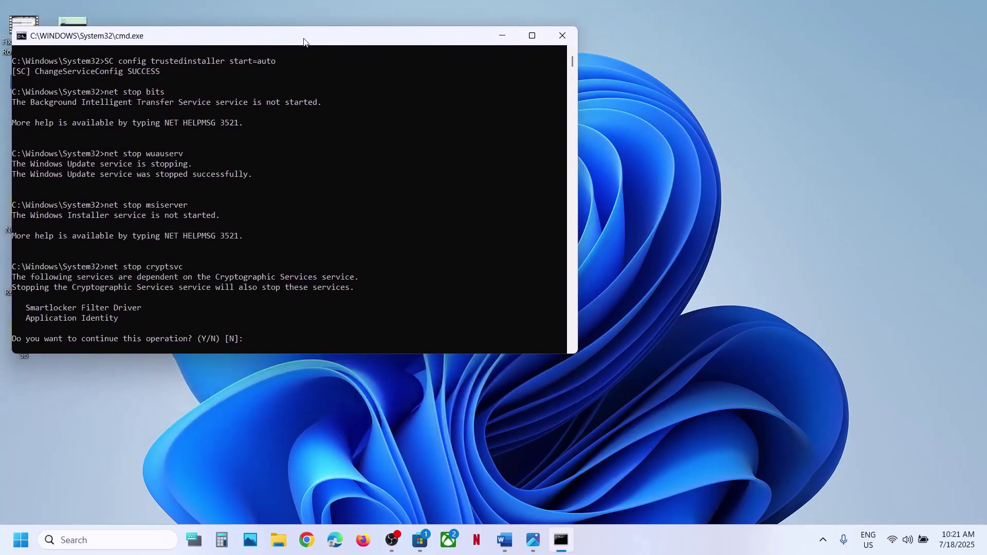
pyautogui.click(265, 342)
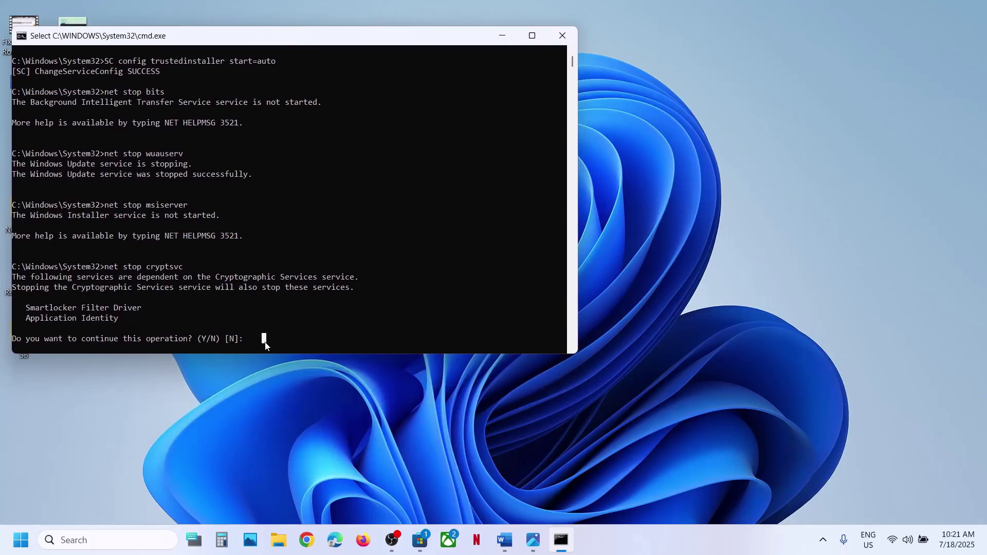
pyautogui.write('Y')
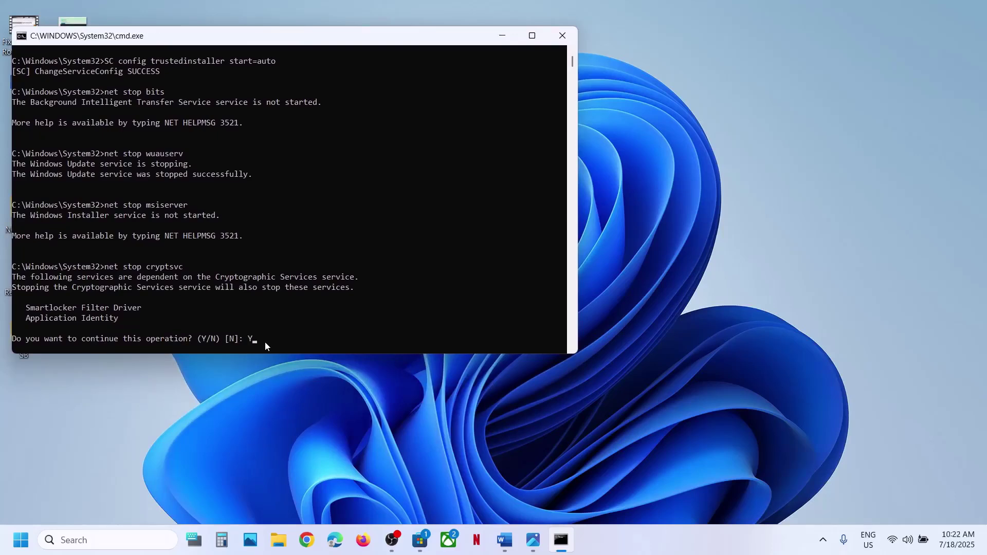
pyautogui.press('Return')
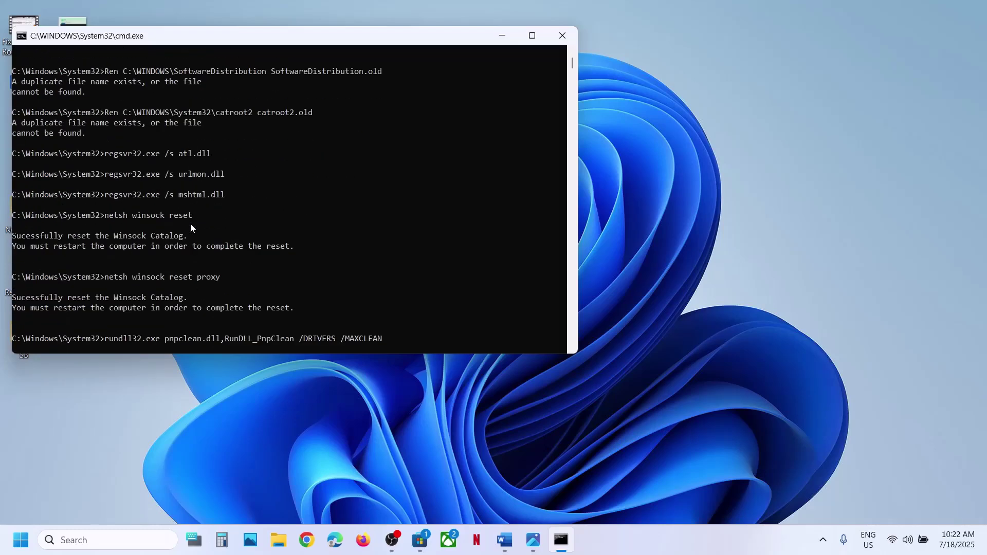
# - Select the CheckHealth through Sfc /ScanNow lines in Word, then minimise Word to watch the script
pyautogui.click(503, 539)
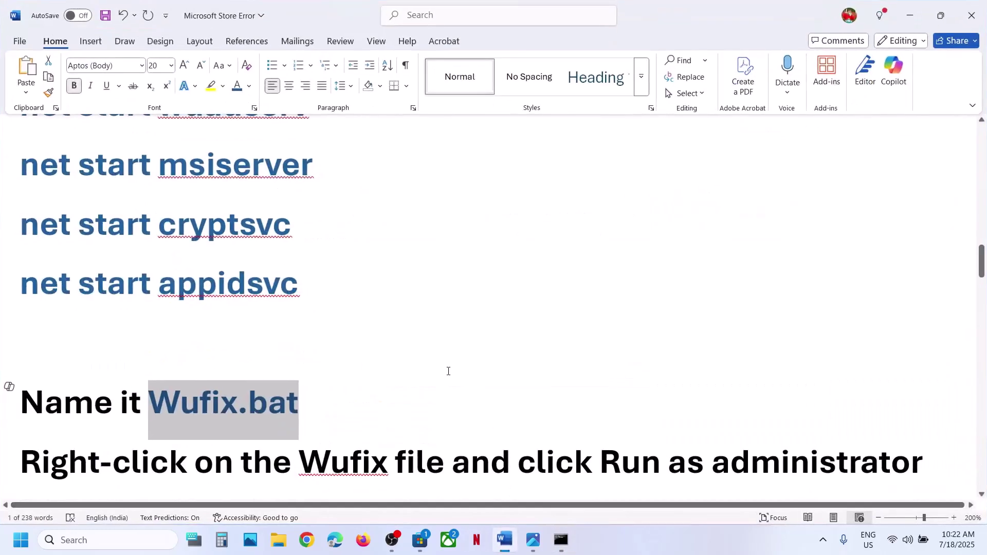
pyautogui.scroll(5, 347, 366)
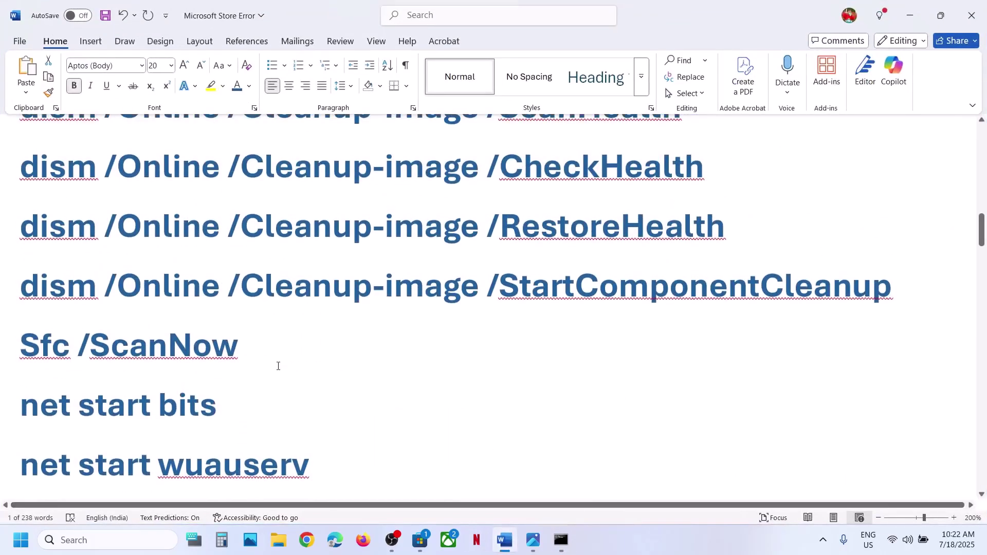
pyautogui.moveTo(271, 360); pyautogui.dragTo(19, 165)
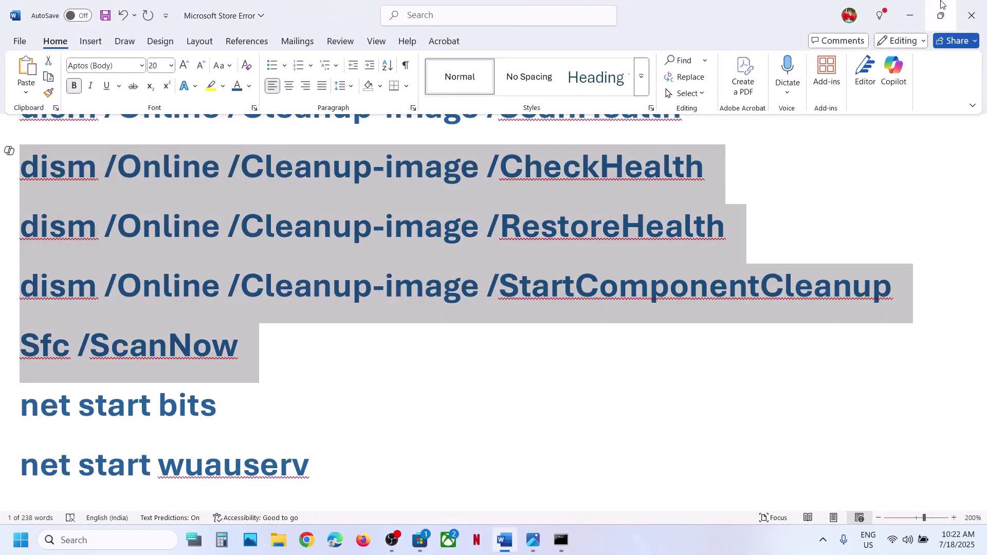
pyautogui.click(912, 16)
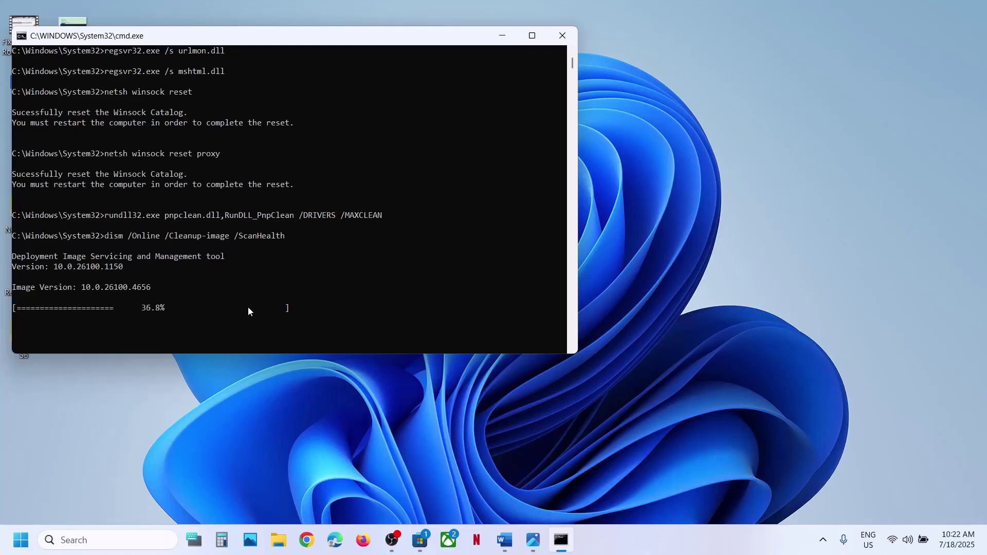
# - View the Start menu power options without restarting, launch Microsoft Store, and return to Word
pyautogui.click(22, 540)
pyautogui.click(374, 495)
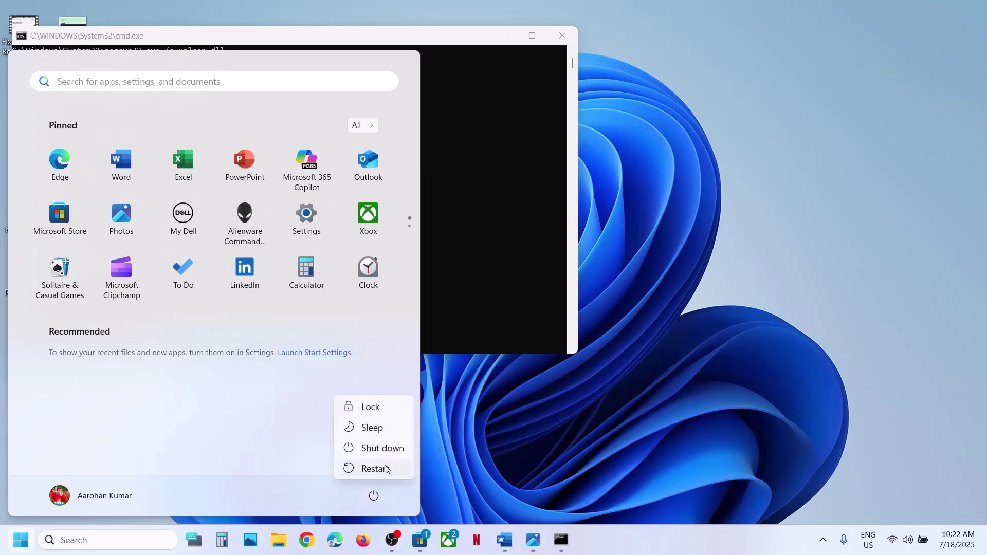
pyautogui.click(575, 448)
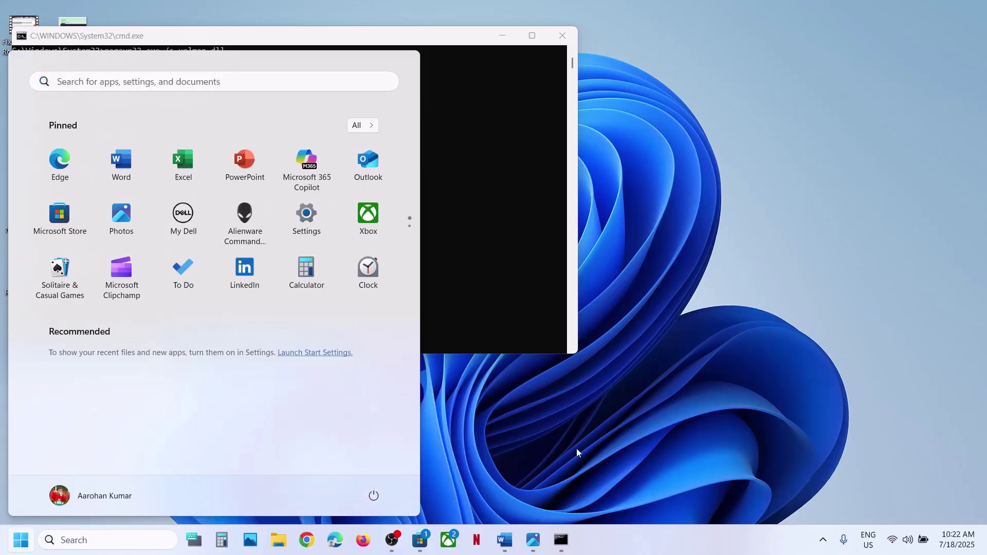
pyautogui.click(425, 540)
pyautogui.click(506, 549)
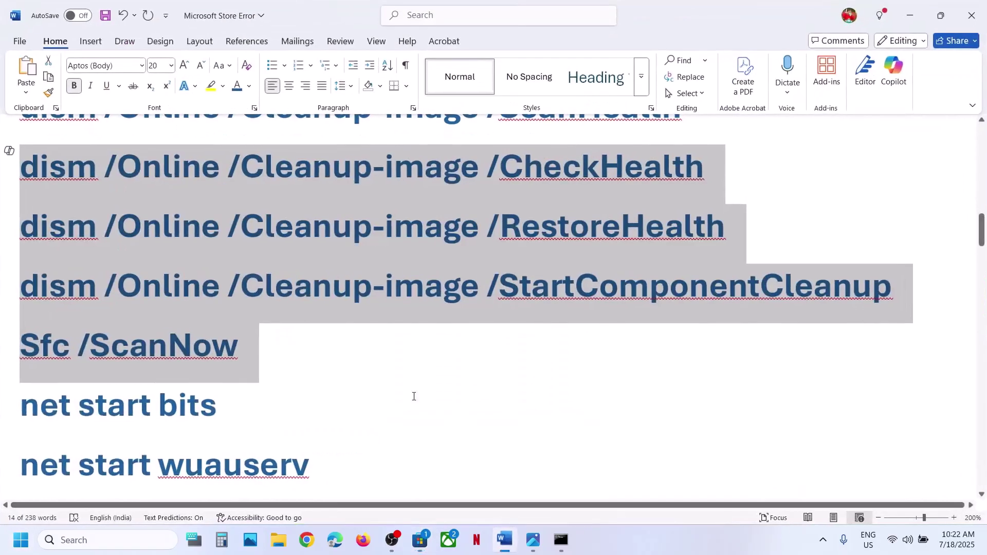
pyautogui.scroll(-10, 417, 399)
# - Select Step 1's date and time text and open Adjust date and time from the taskbar clock
pyautogui.scroll(-1, 407, 397)
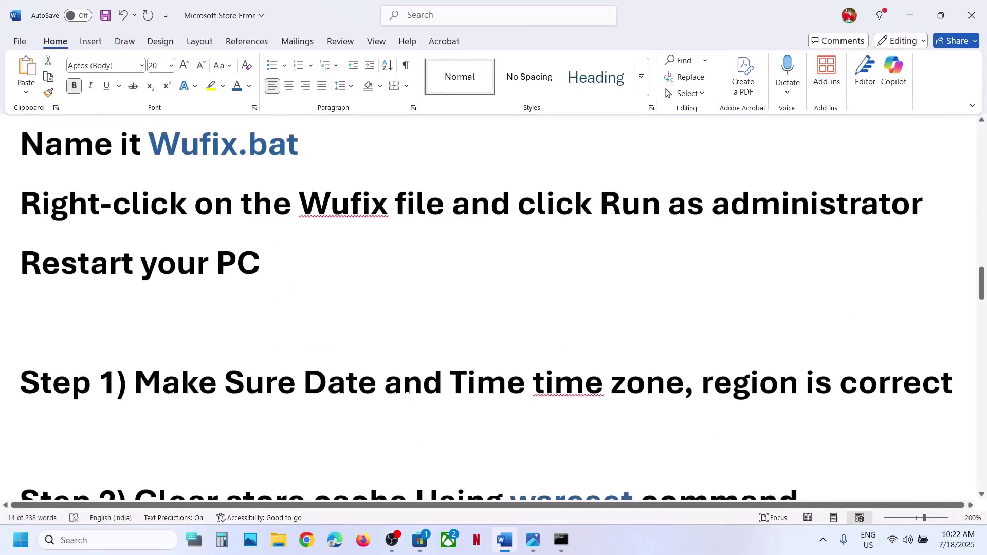
pyautogui.moveTo(292, 362); pyautogui.dragTo(784, 344)
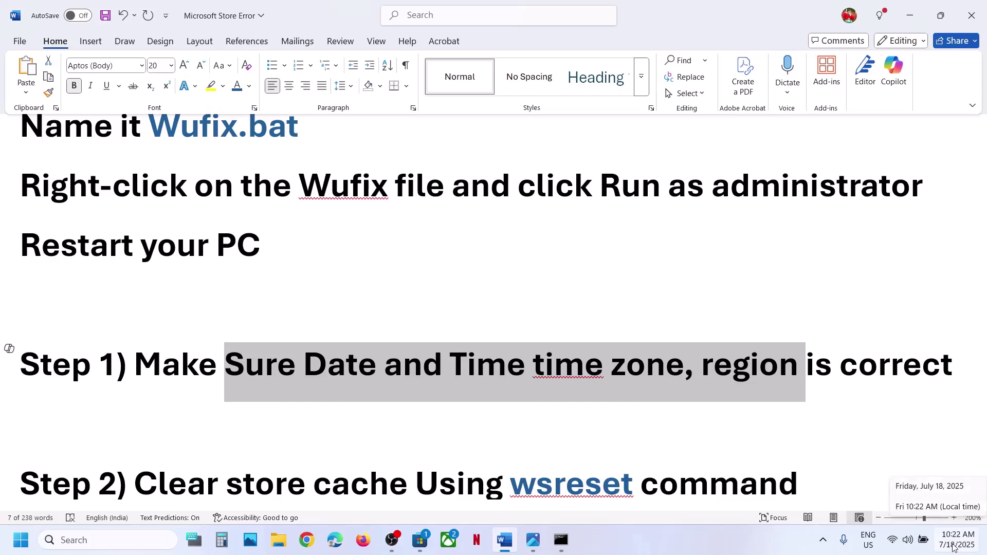
pyautogui.rightClick(954, 546)
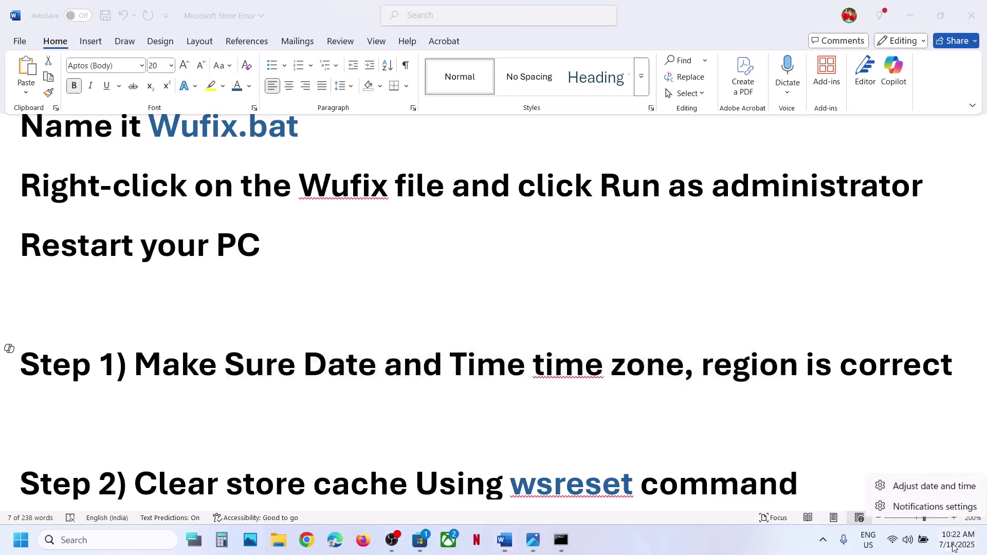
pyautogui.click(932, 489)
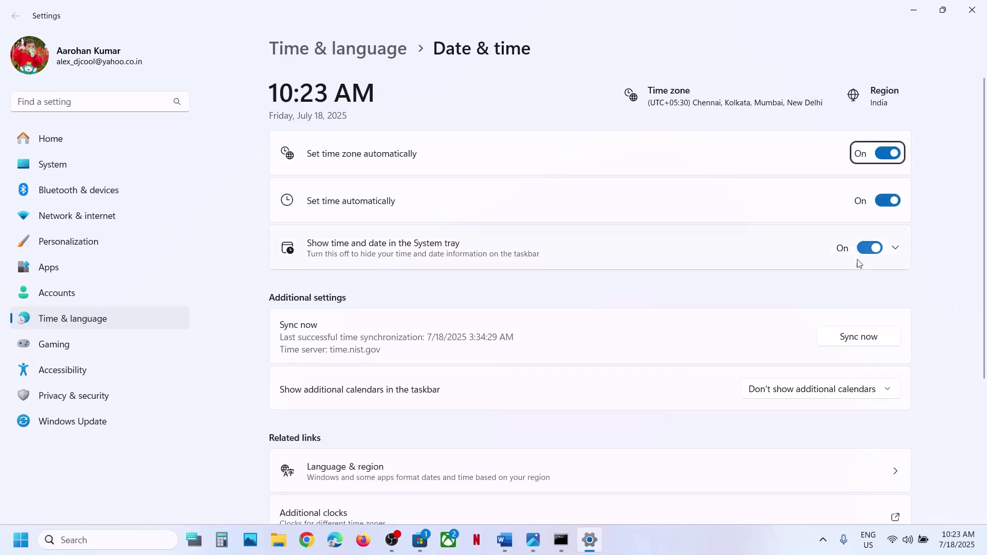
# - Sync the clock with time.nist.gov, keep India as country or region, and close Settings
pyautogui.click(852, 338)
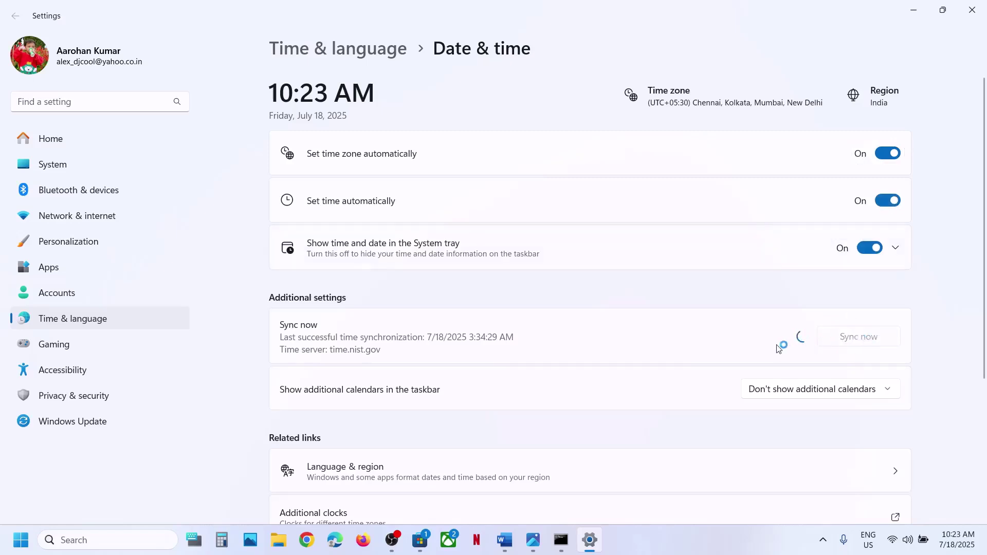
pyautogui.click(137, 317)
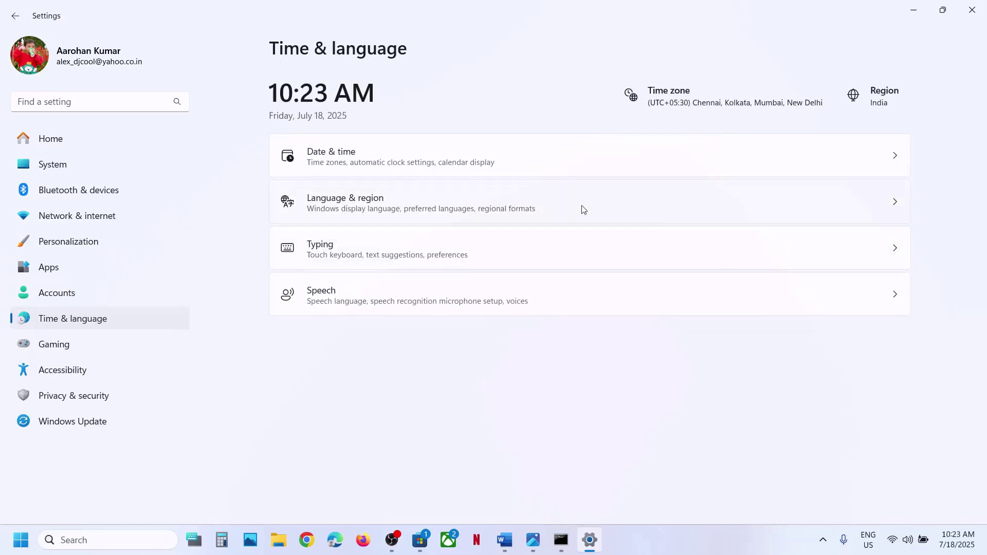
pyautogui.click(568, 208)
pyautogui.click(831, 318)
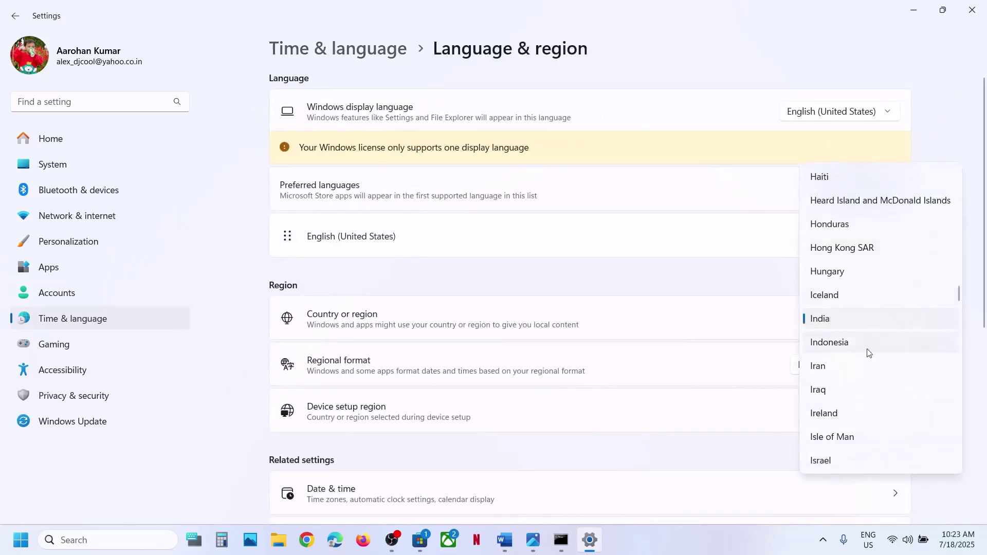
pyautogui.click(972, 10)
# - Copy wsreset from Step 2 and run it from Windows search to clear the Store cache
pyautogui.click(972, 10)
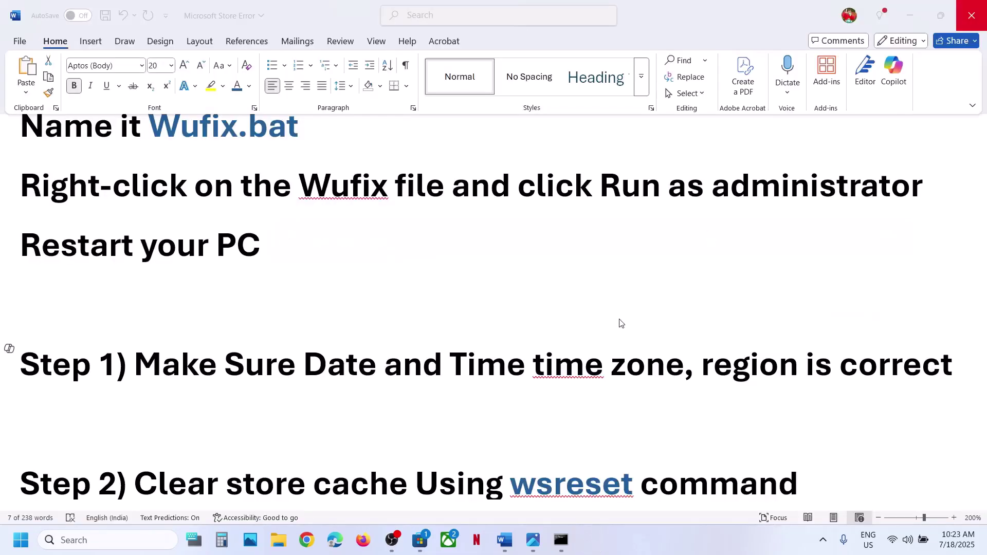
pyautogui.scroll(-2, 621, 322)
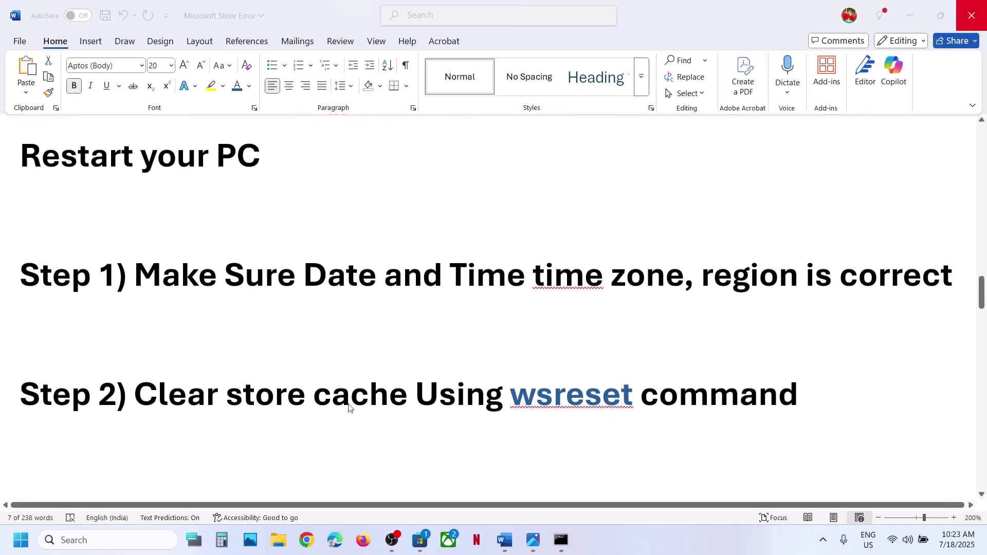
pyautogui.doubleClick(535, 402)
pyautogui.hotkey('ctrl', 'c')
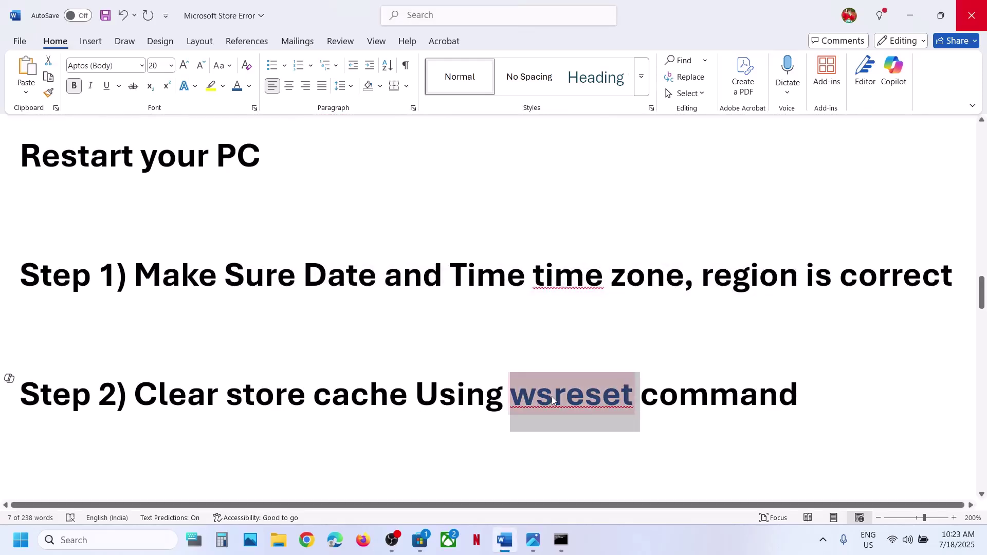
pyautogui.click(121, 541)
pyautogui.hotkey('ctrl', 'v')
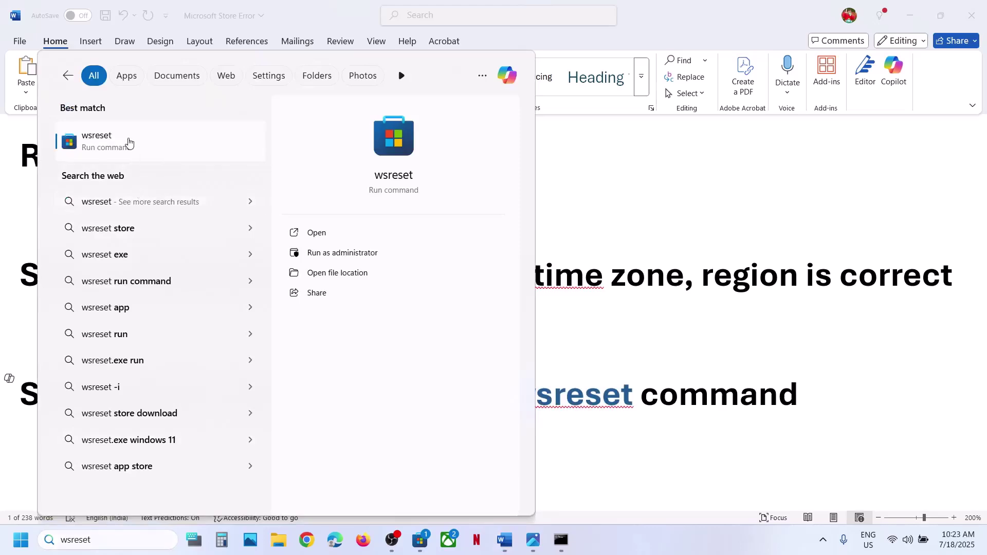
pyautogui.click(128, 141)
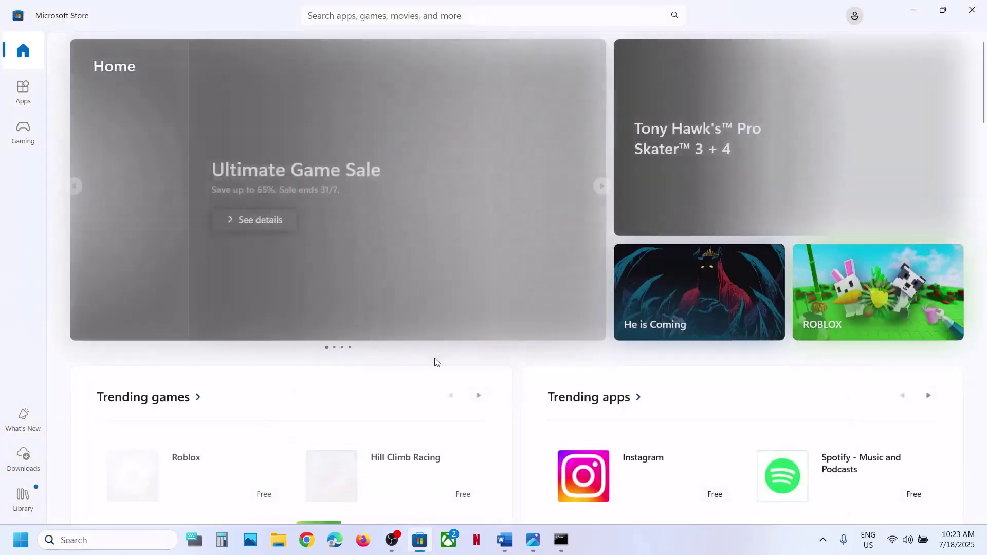
# - Scroll the Word instructions to Step 3, Repair/Reset Store app, and select its heading
pyautogui.click(504, 540)
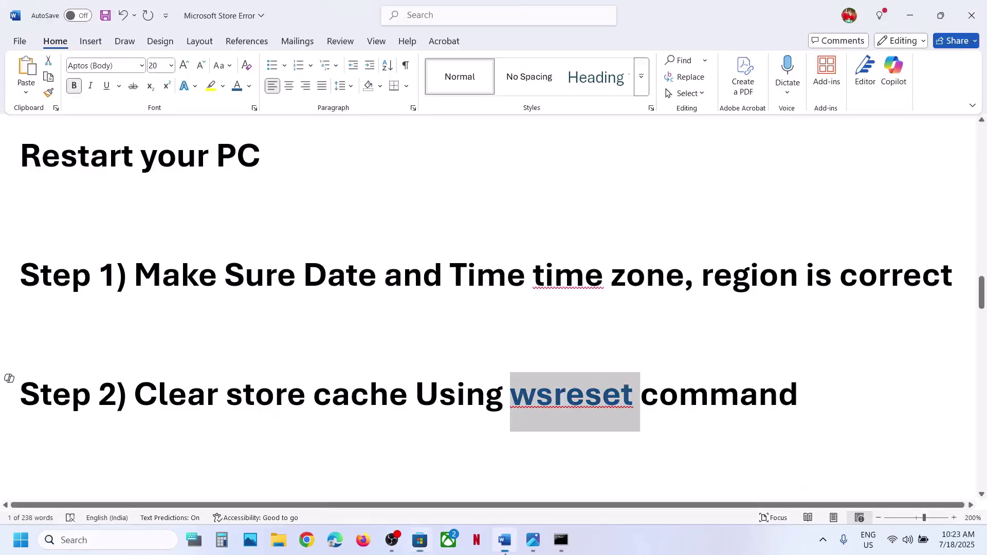
pyautogui.scroll(-3, 444, 333)
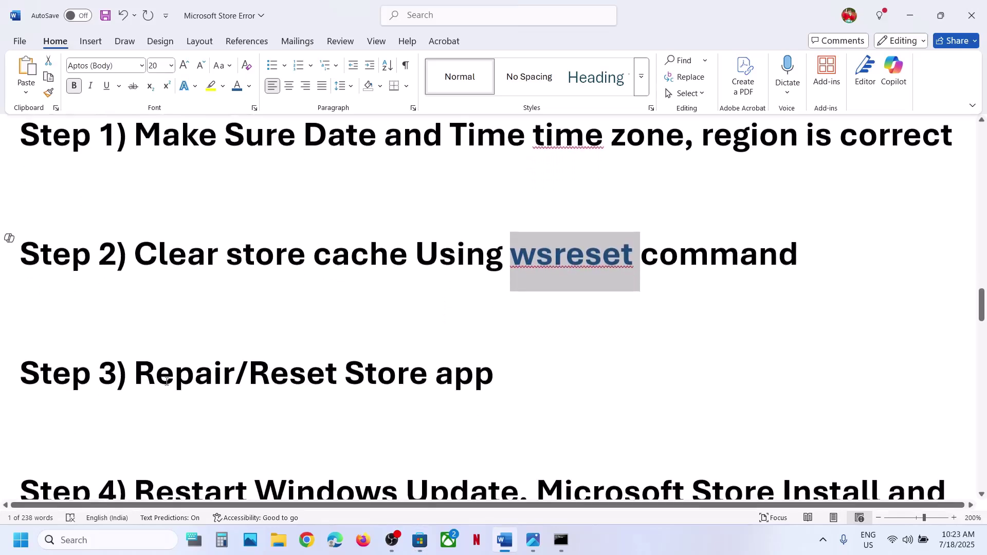
pyautogui.moveTo(162, 373); pyautogui.dragTo(21, 372)
pyautogui.moveTo(365, 372); pyautogui.dragTo(455, 372)
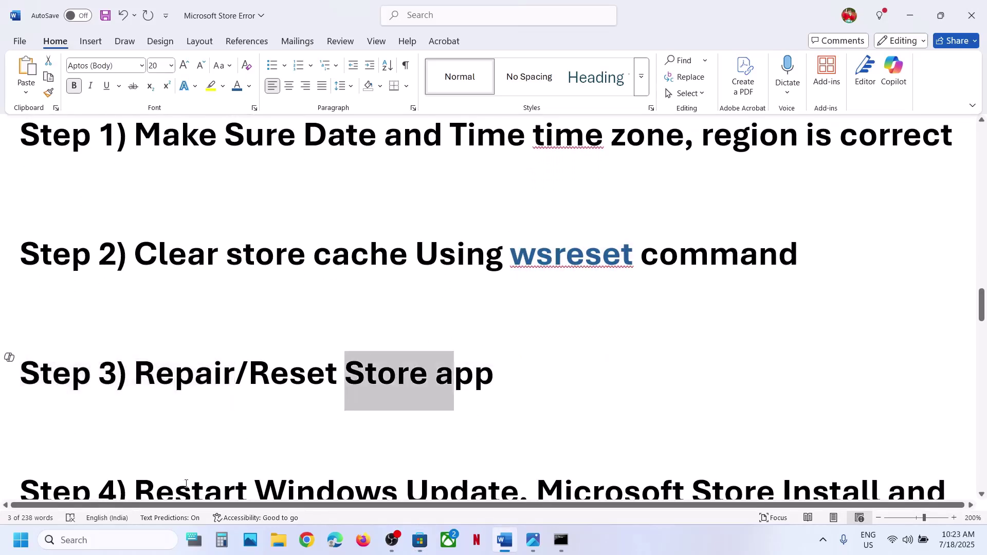
# - Open Microsoft Store's App settings from a 'store' search
pyautogui.click(104, 537)
pyautogui.write('store')
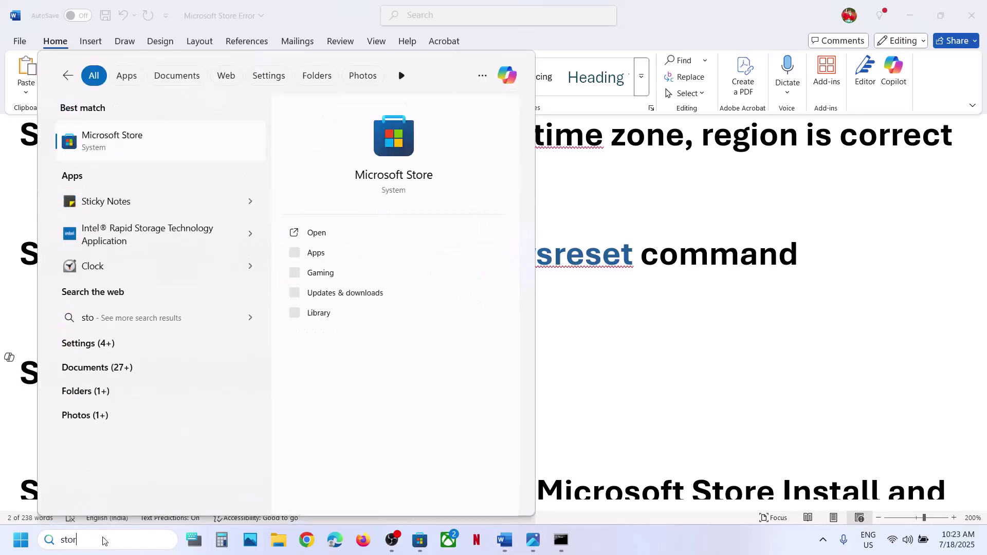
pyautogui.rightClick(158, 141)
pyautogui.click(221, 199)
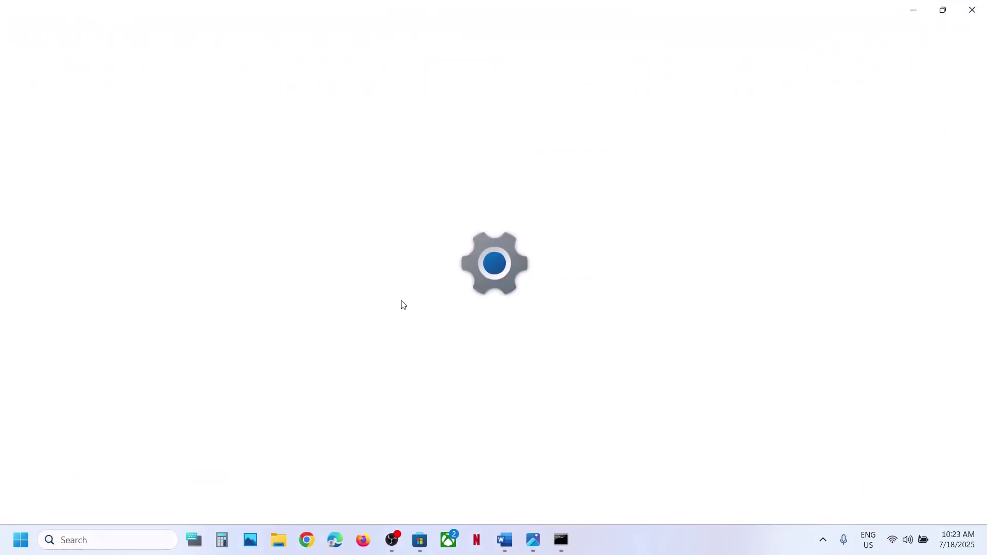
pyautogui.scroll(-5, 402, 305)
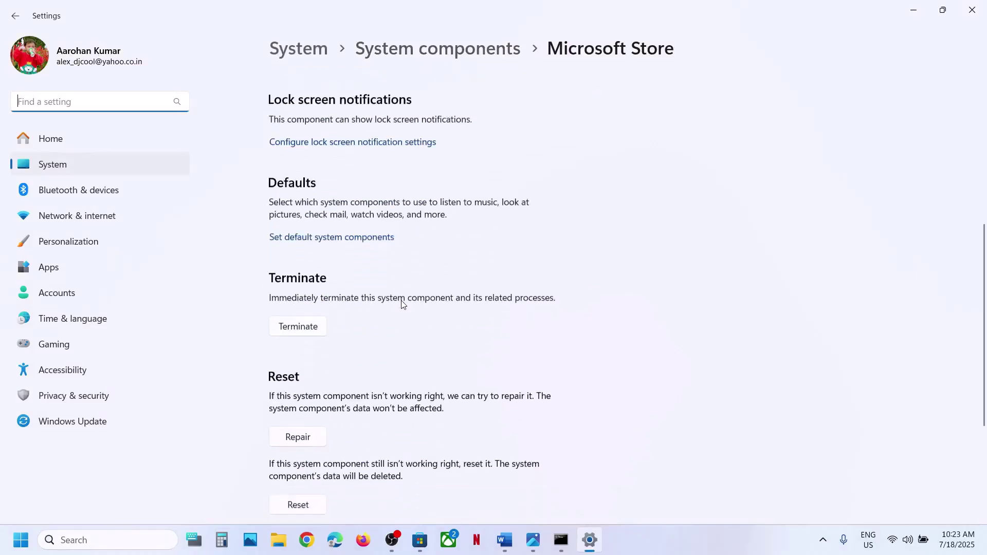
pyautogui.scroll(-3, 402, 304)
# - Terminate, repair and reset Microsoft Store, then relaunch it from search
pyautogui.click(300, 178)
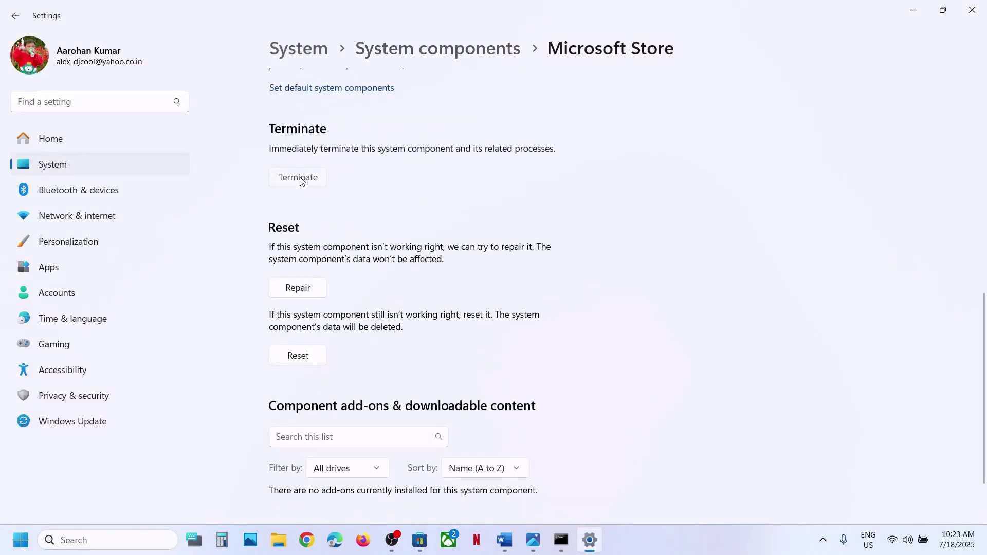
pyautogui.click(294, 291)
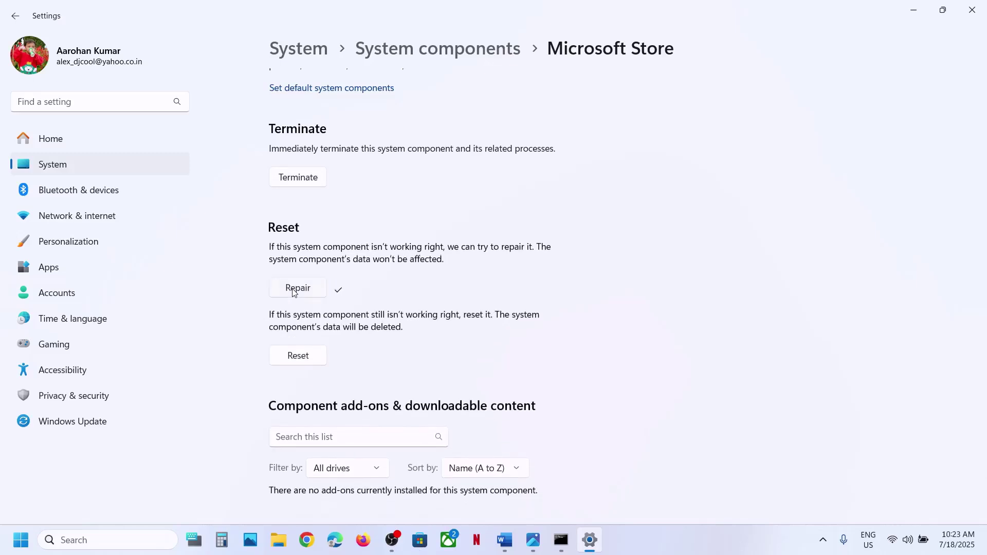
pyautogui.click(299, 357)
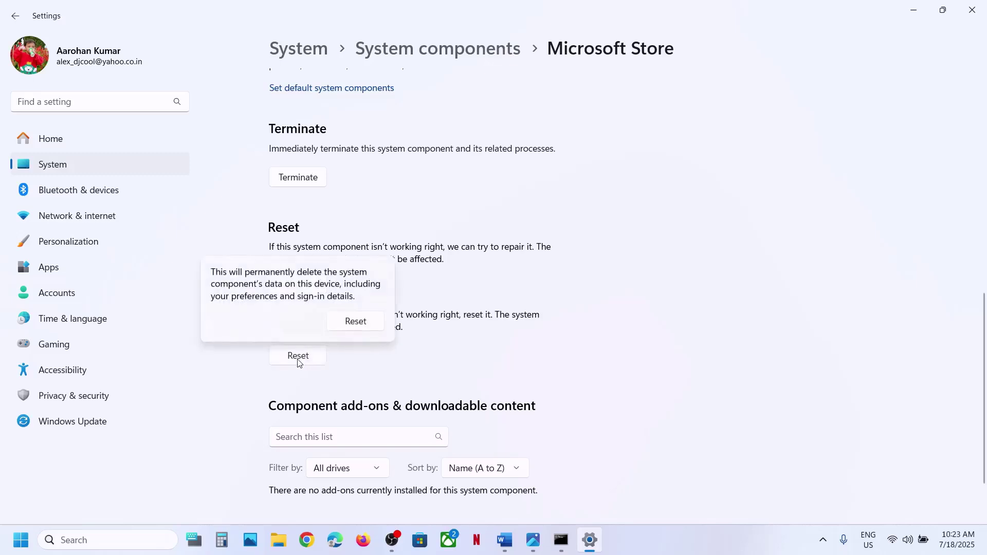
pyautogui.click(354, 322)
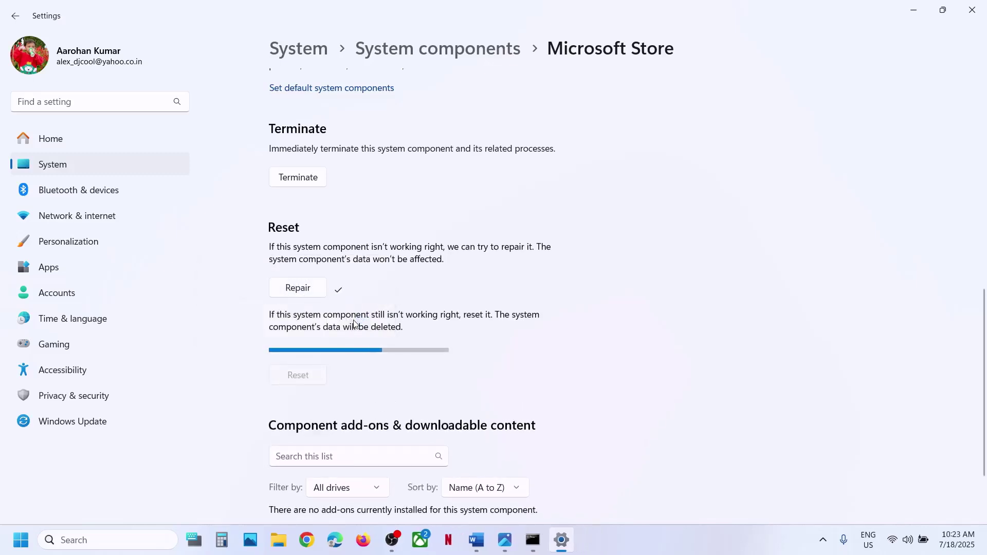
pyautogui.click(113, 535)
pyautogui.write('store')
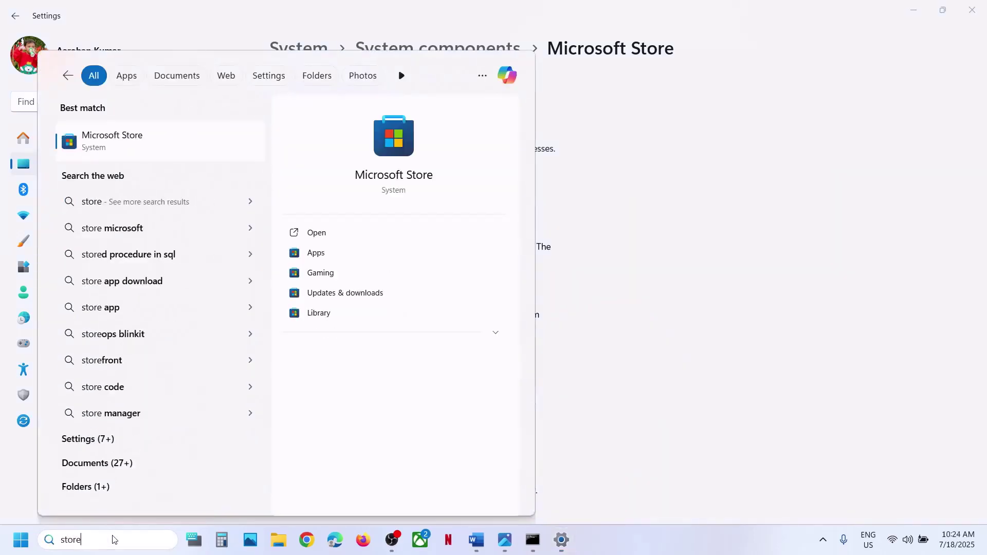
pyautogui.press('Return')
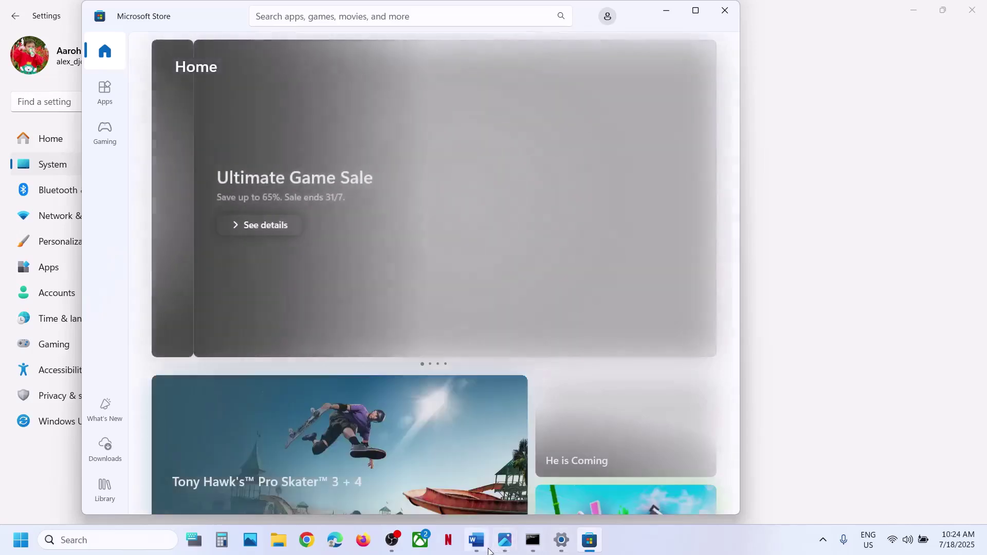
# - Highlight the Step 4 service restart instructions in the Word document
pyautogui.click(477, 541)
pyautogui.moveTo(345, 378); pyautogui.dragTo(443, 409)
pyautogui.scroll(-3, 444, 406)
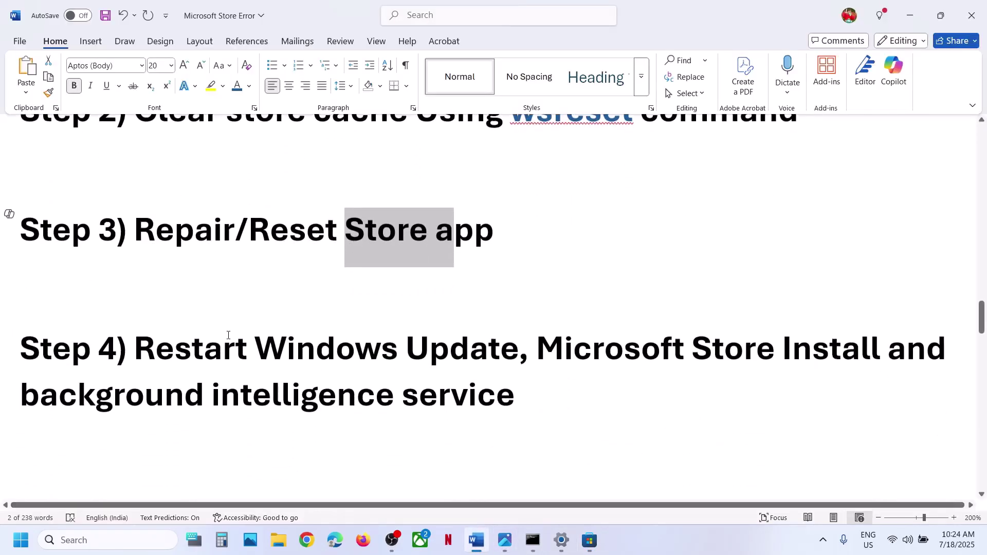
pyautogui.moveTo(230, 352); pyautogui.dragTo(518, 409)
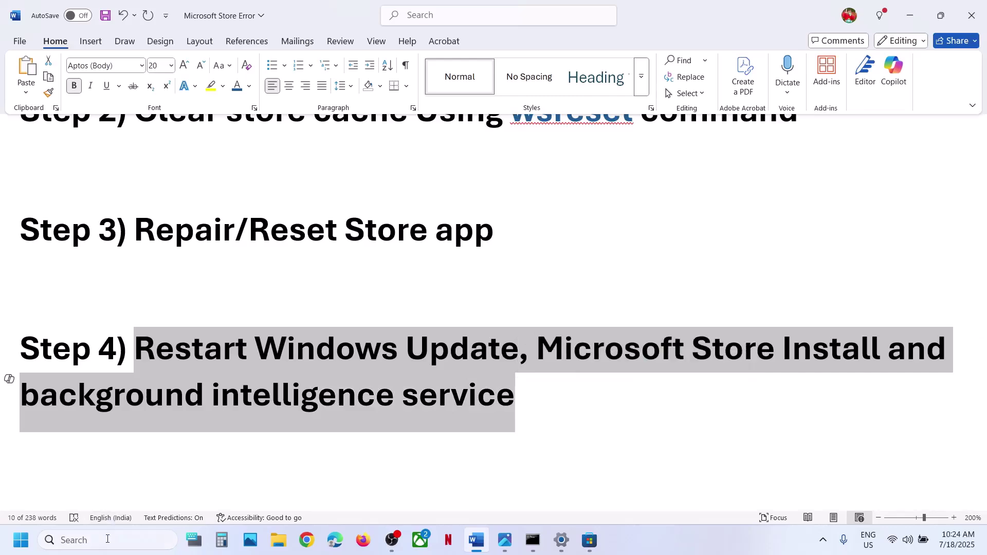
# - Open the Services console via a 'services' search and jump to services starting with W
pyautogui.click(107, 540)
pyautogui.write('serv')
pyautogui.write('ices')
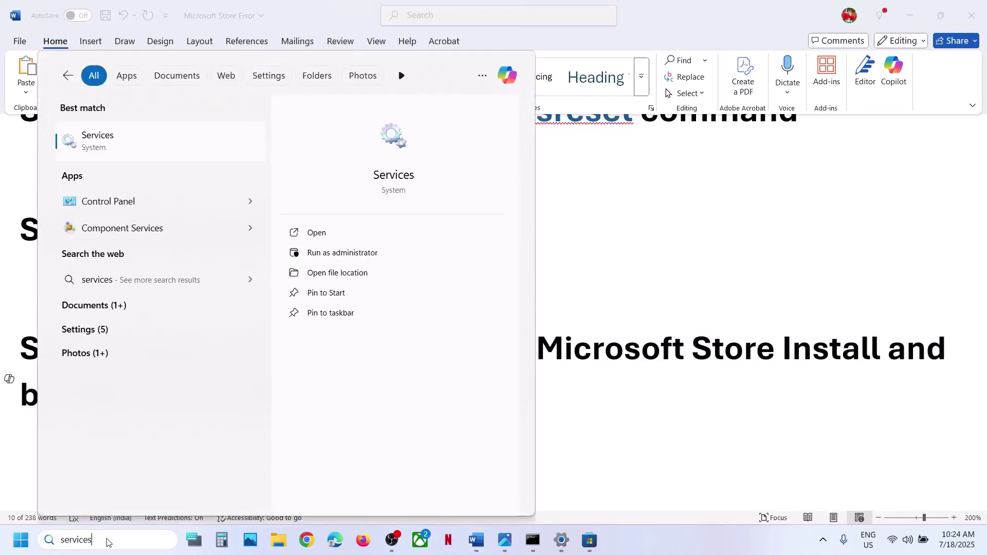
pyautogui.press('Escape')
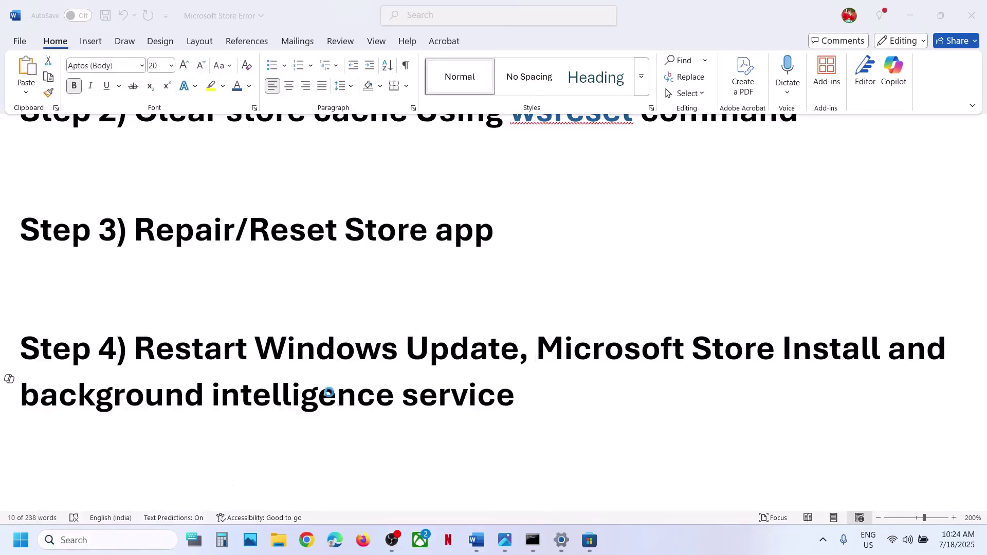
pyautogui.click(350, 390)
pyautogui.press('w')
pyautogui.scroll(-10, 352, 394)
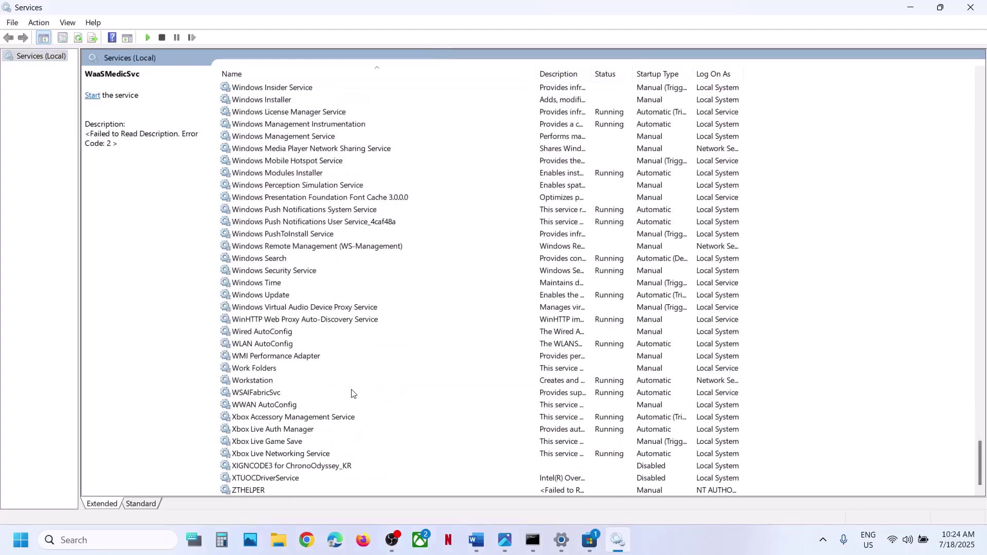
# - Set Windows Update to Automatic startup, apply it, and restart the service
pyautogui.doubleClick(284, 295)
pyautogui.click(465, 254)
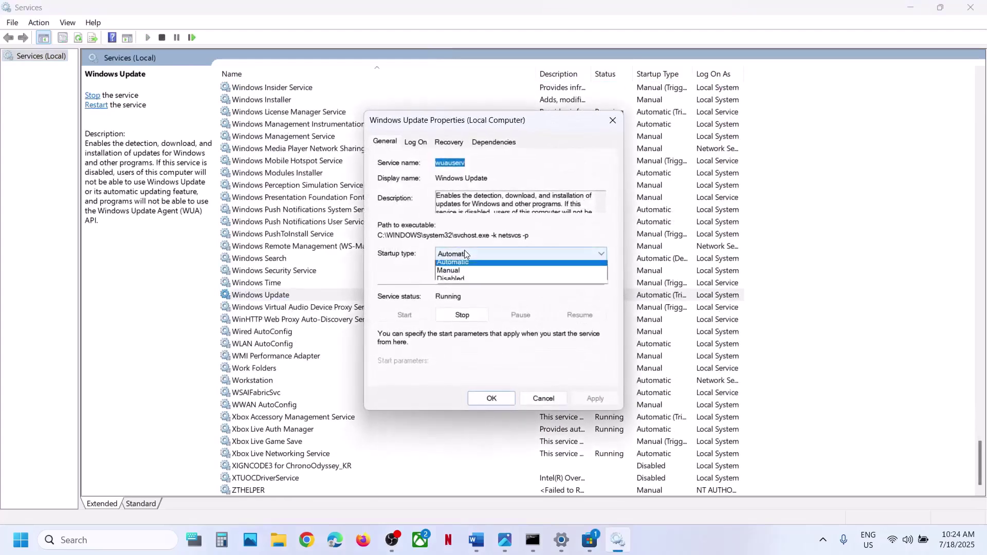
pyautogui.click(471, 274)
pyautogui.click(595, 398)
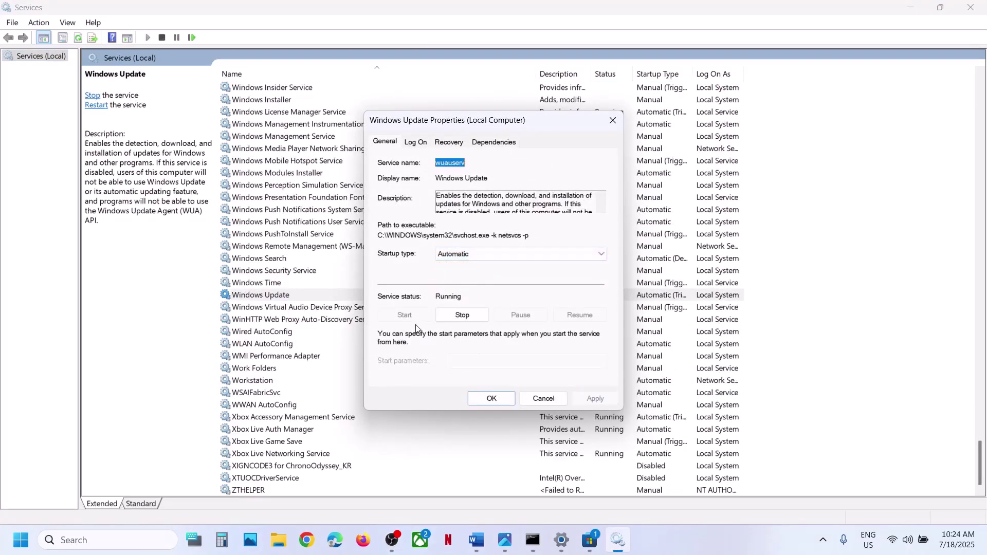
pyautogui.click(497, 403)
pyautogui.rightClick(262, 297)
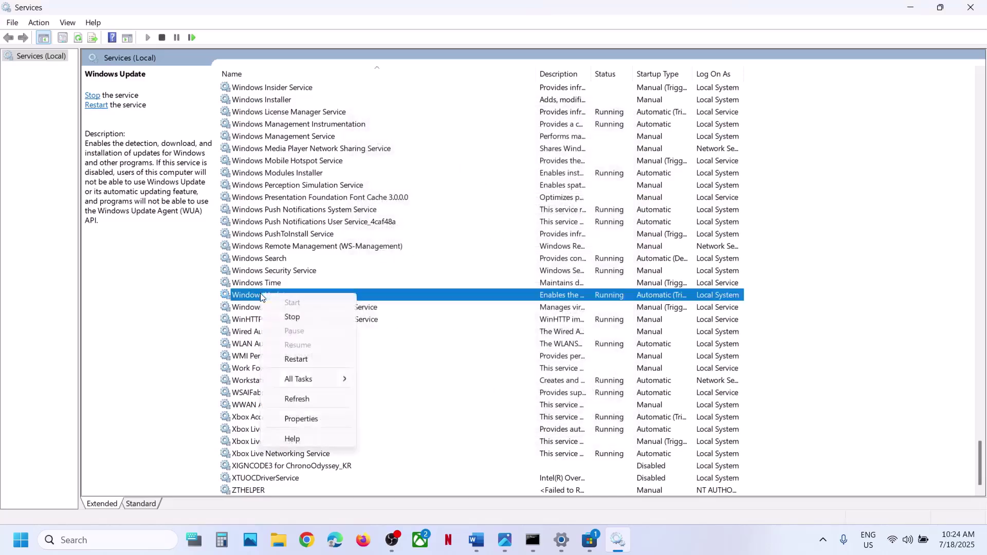
pyautogui.click(310, 359)
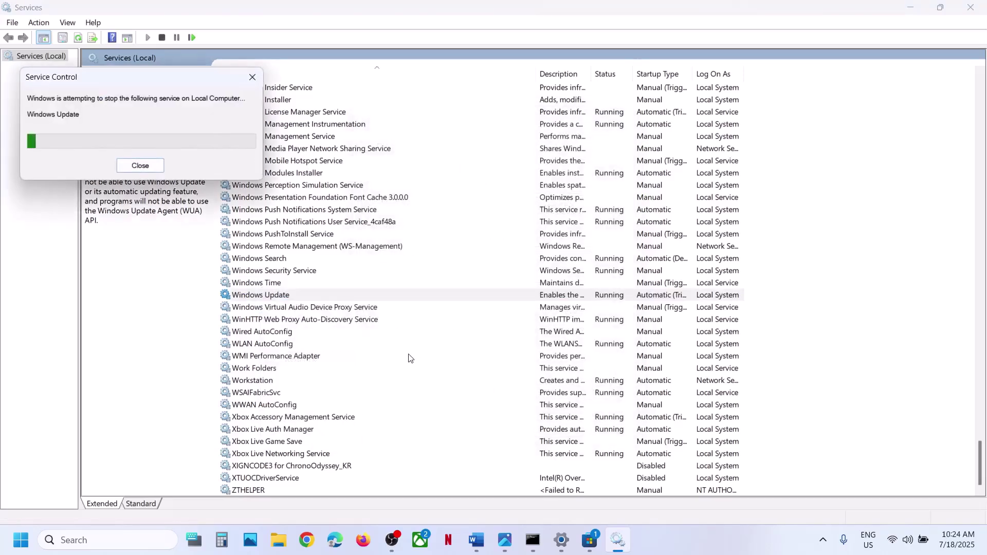
# - Keep Microsoft Store Install Service at Automatic startup and restart it
pyautogui.click(312, 355)
pyautogui.press('m')
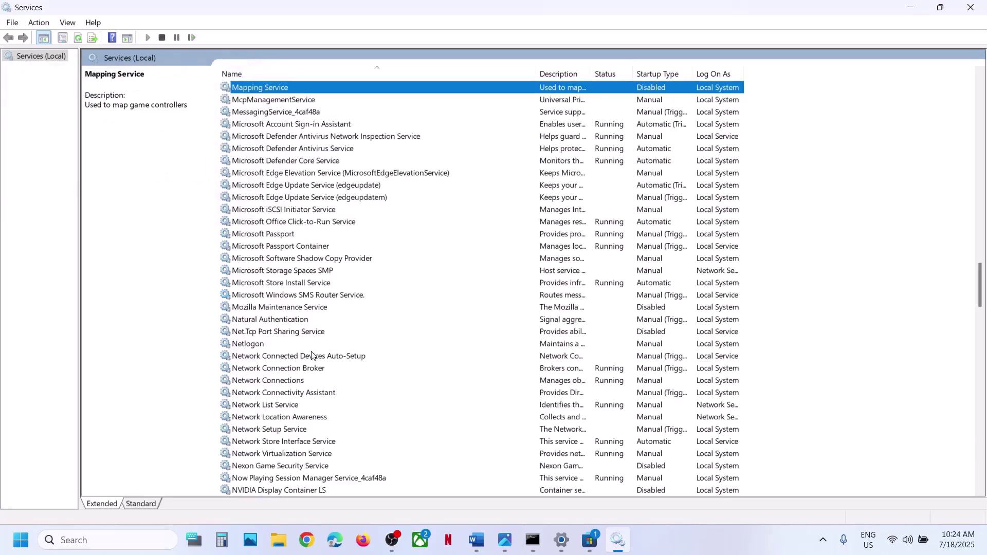
pyautogui.click(300, 282)
pyautogui.doubleClick(348, 285)
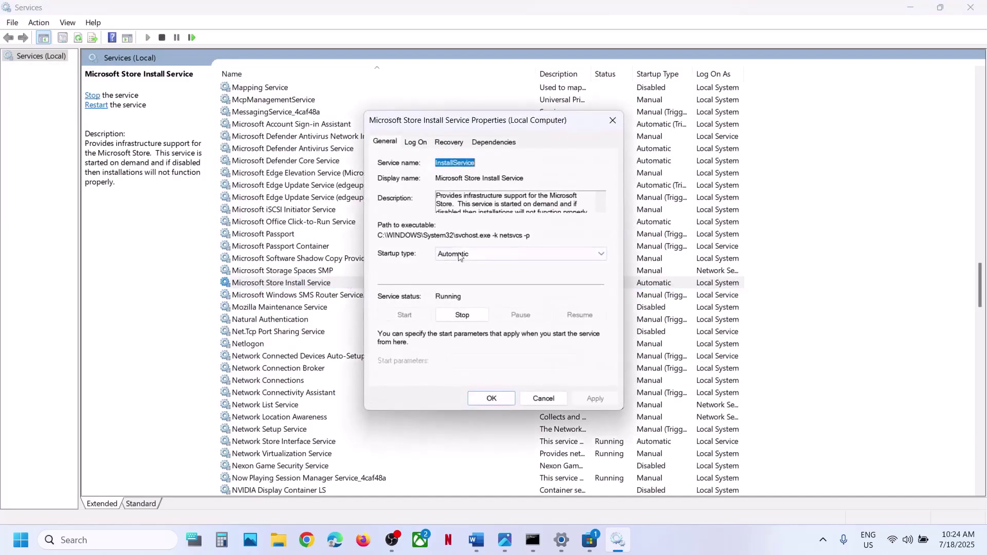
pyautogui.click(466, 254)
pyautogui.click(463, 274)
pyautogui.click(578, 395)
pyautogui.click(500, 399)
pyautogui.rightClick(300, 282)
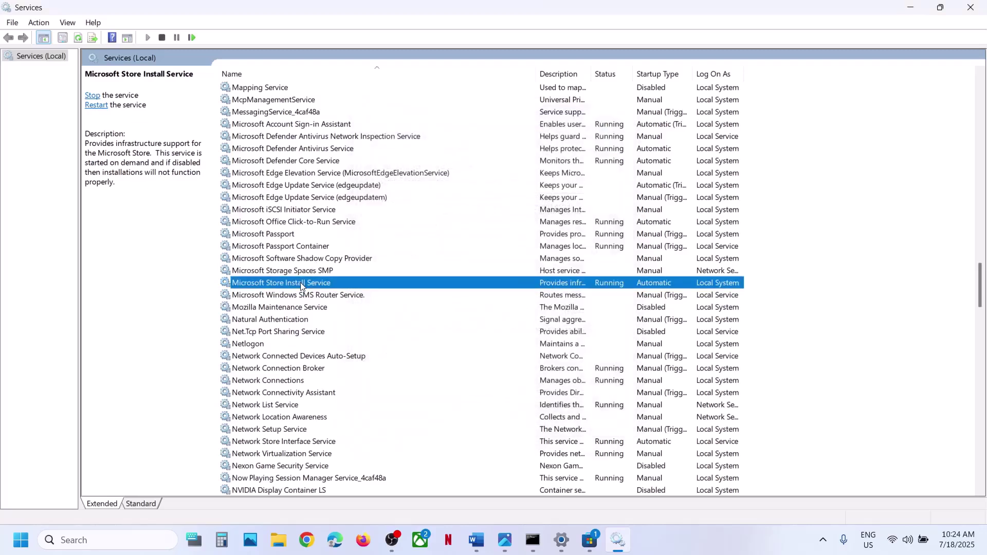
pyautogui.click(337, 349)
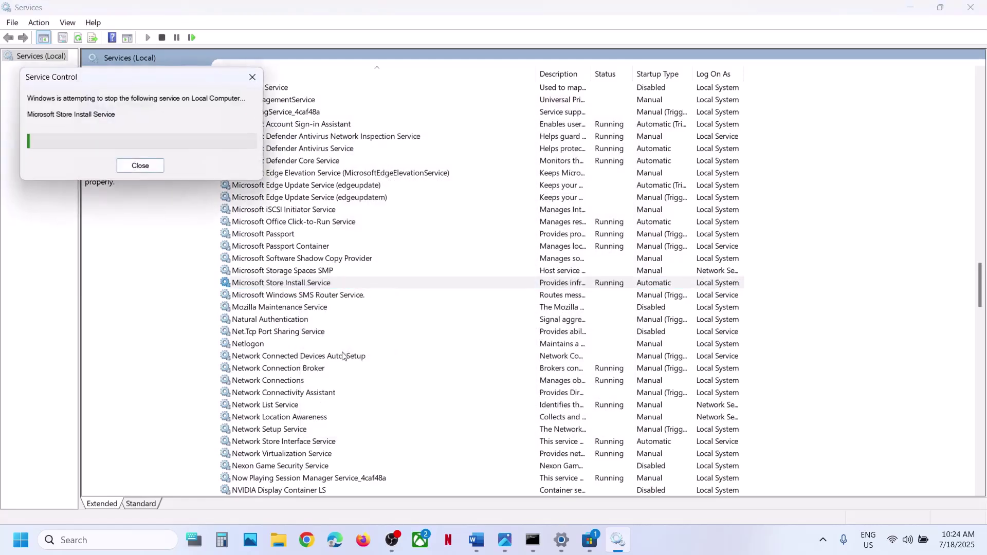
# - Move the services list to the entries starting with B
pyautogui.click(308, 368)
pyautogui.press('b')
pyautogui.scroll(4, 308, 368)
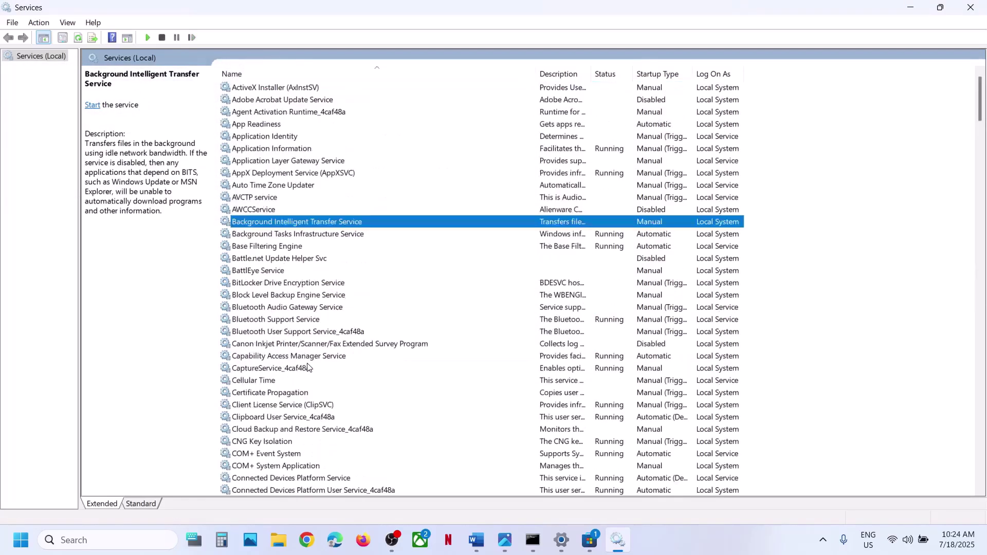
# - Set Background Intelligent Transfer Service to Automatic, start and restart it, then close Services
pyautogui.doubleClick(391, 222)
pyautogui.click(467, 254)
pyautogui.click(468, 277)
pyautogui.click(601, 401)
pyautogui.click(404, 316)
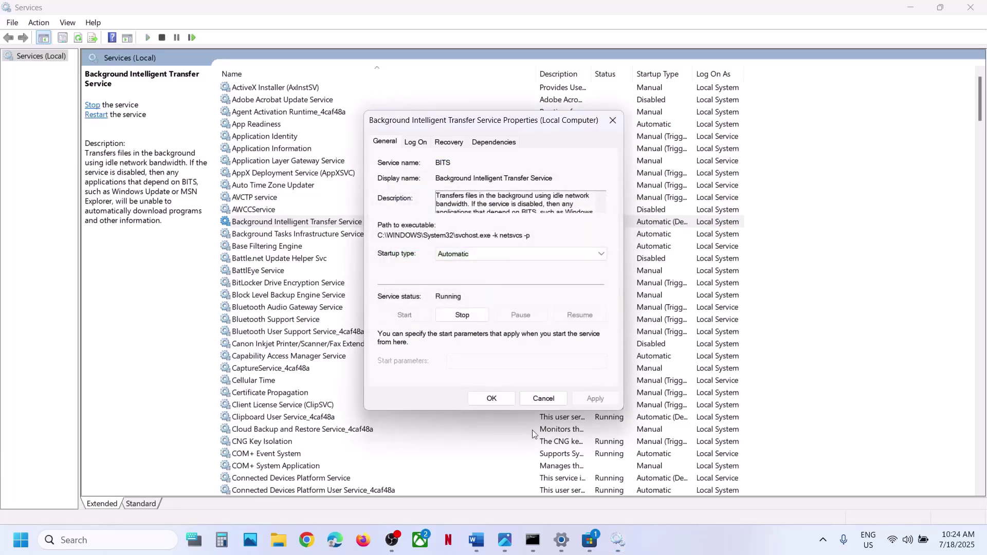
pyautogui.click(493, 402)
pyautogui.click(300, 224)
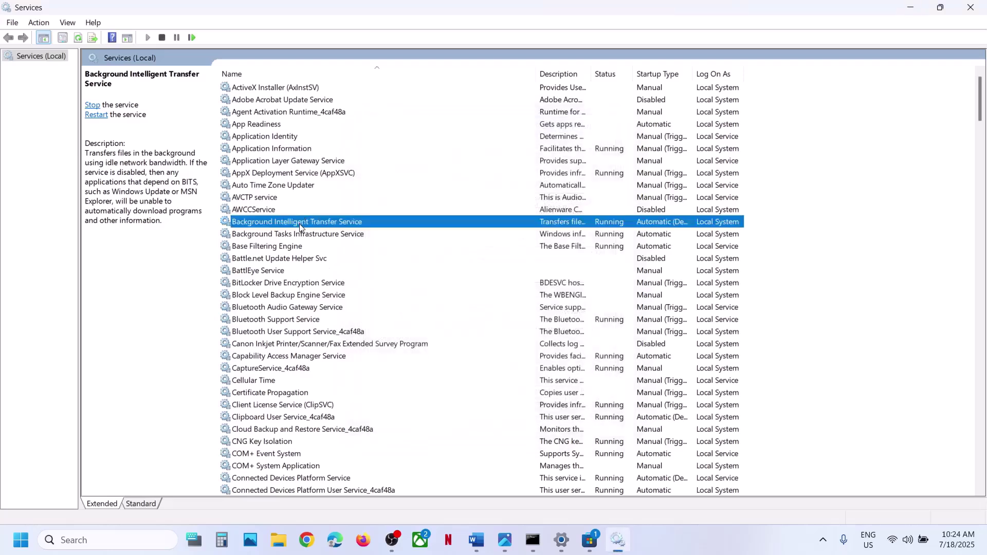
pyautogui.rightClick(299, 224)
pyautogui.click(338, 290)
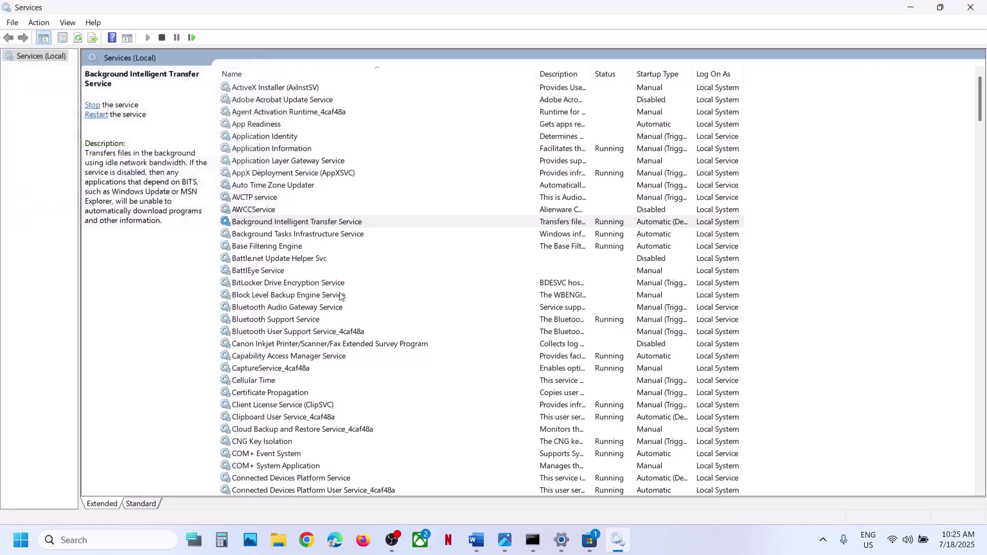
pyautogui.click(971, 7)
# - Copy the Step 5 Get-AppxPackage PowerShell command from the Word document
pyautogui.scroll(-3, 422, 392)
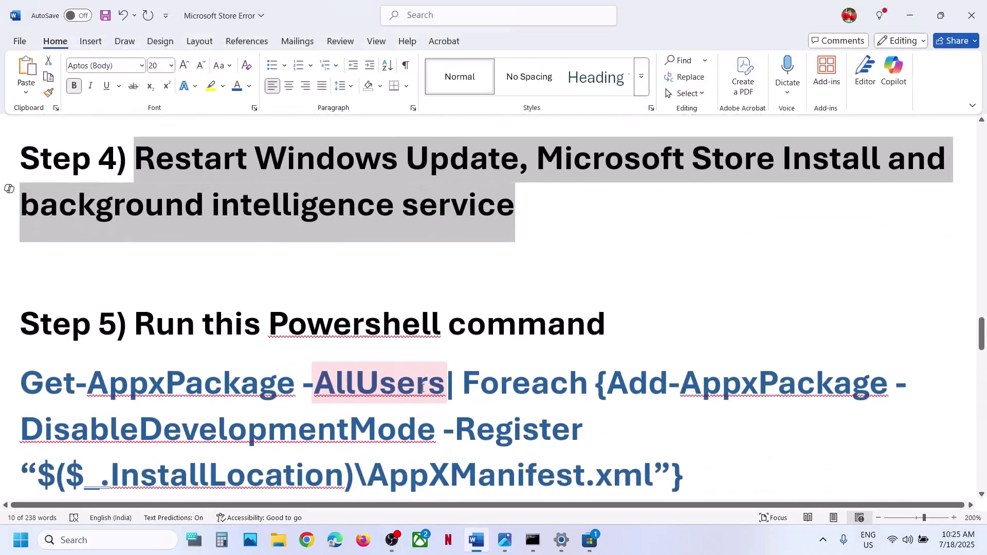
pyautogui.scroll(-2, 607, 377)
pyautogui.tripleClick(97, 330)
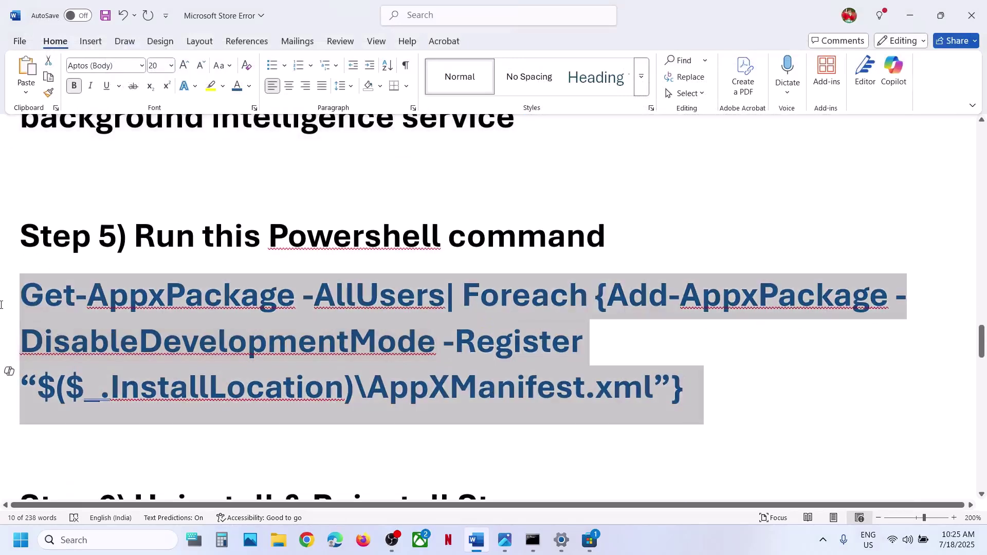
pyautogui.rightClick(98, 330)
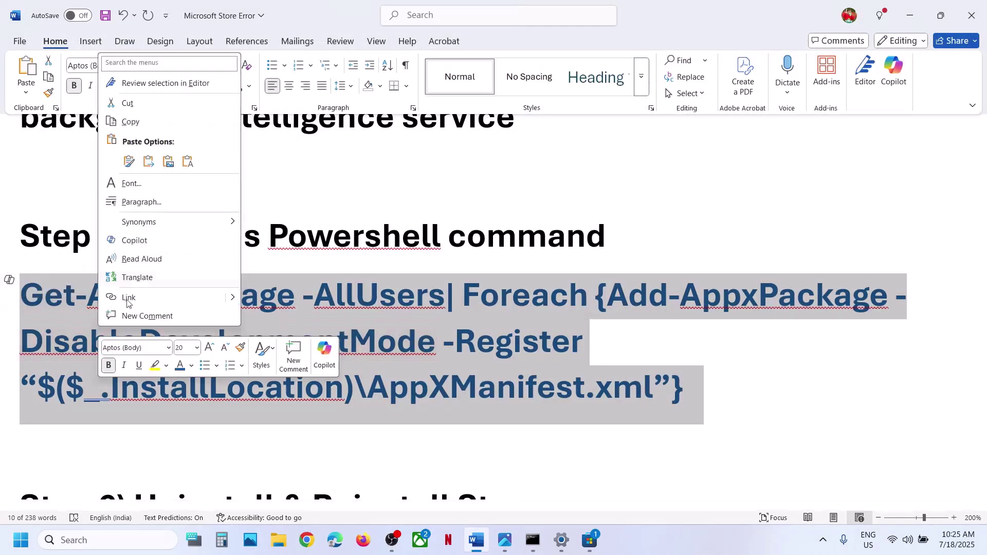
pyautogui.click(130, 123)
# - Launch Windows PowerShell as administrator from the 'powershell' search
pyautogui.click(119, 540)
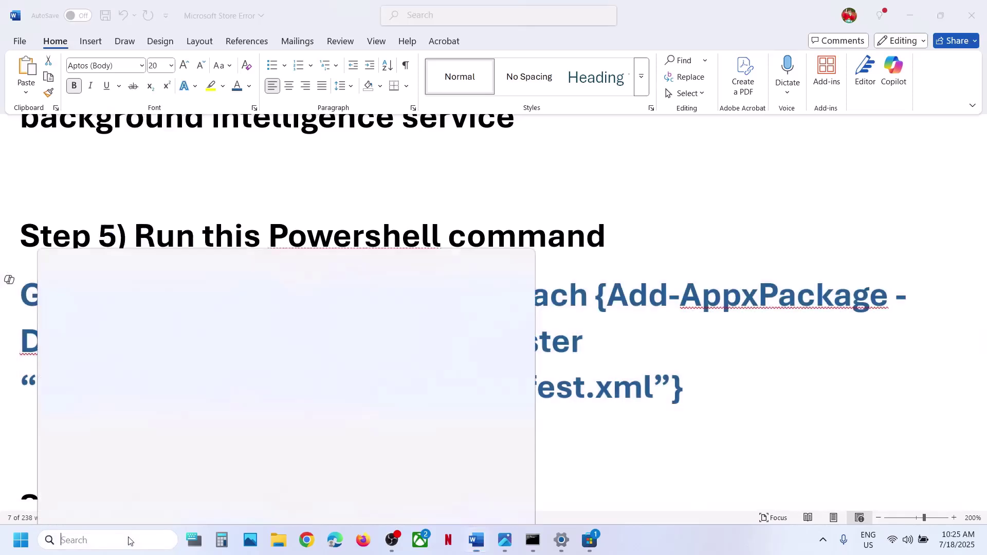
pyautogui.write('powershell')
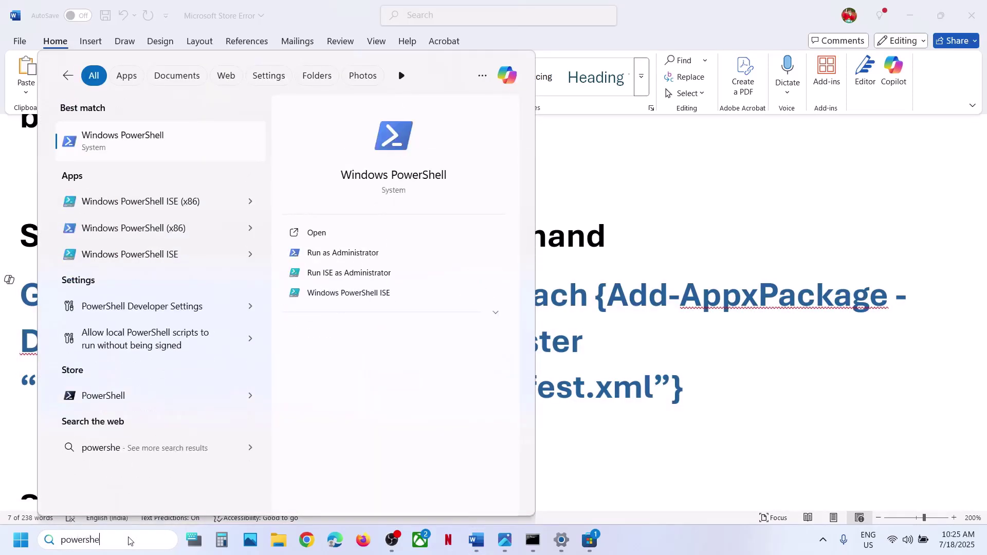
pyautogui.rightClick(157, 149)
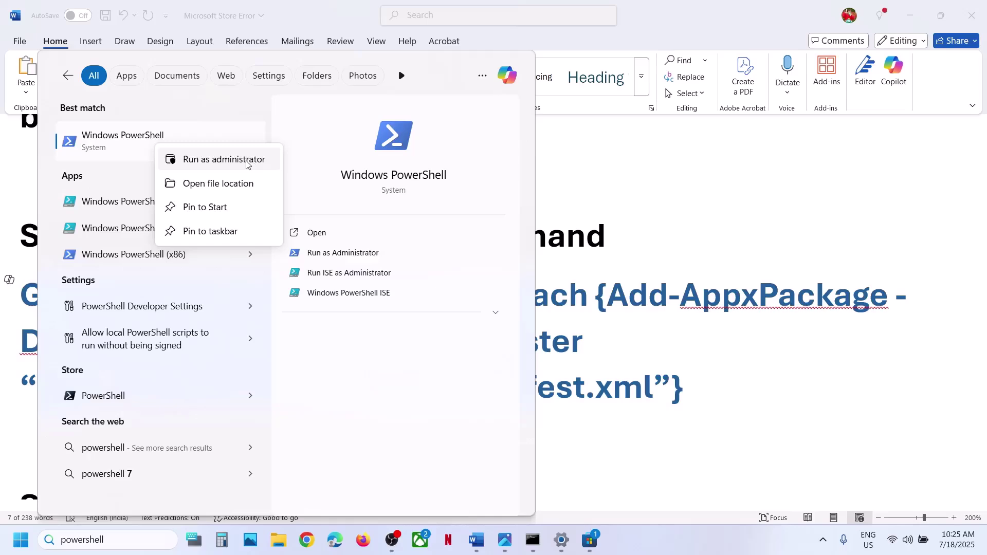
pyautogui.click(246, 160)
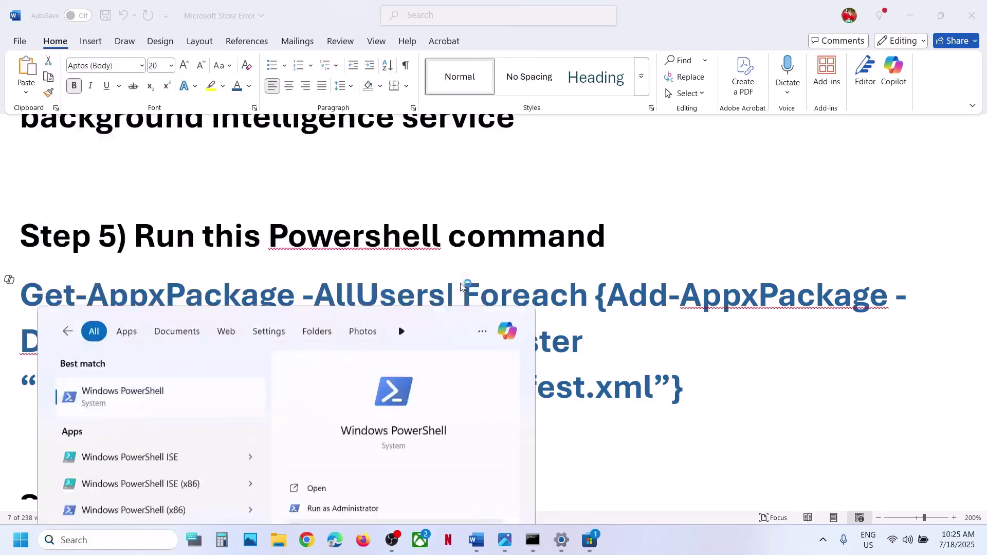
pyautogui.click(424, 381)
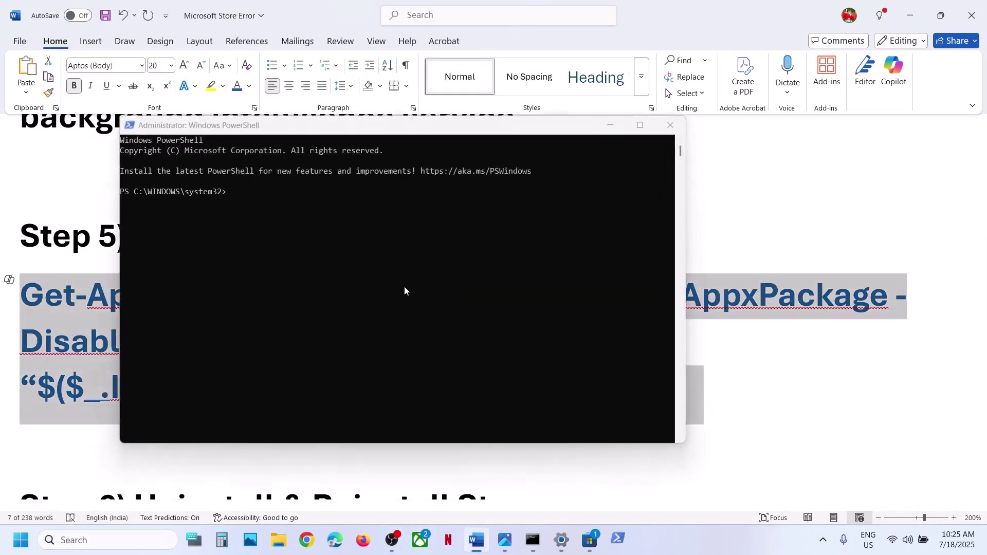
pyautogui.click(404, 286)
# - Paste and run the Get-AppxPackage re-registration command, then return to Word
pyautogui.rightClick(404, 286)
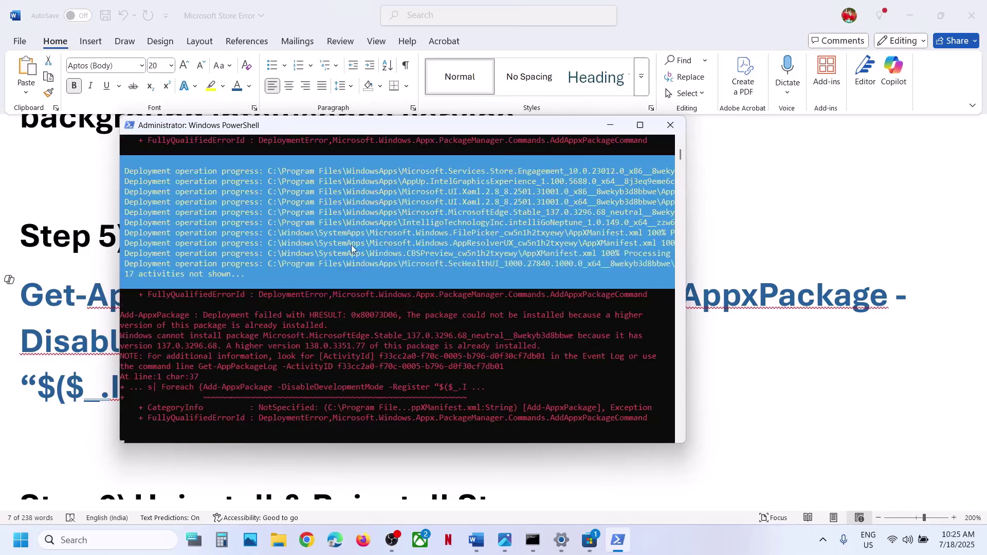
pyautogui.hotkey('alt', 'Tab')
pyautogui.click(32, 551)
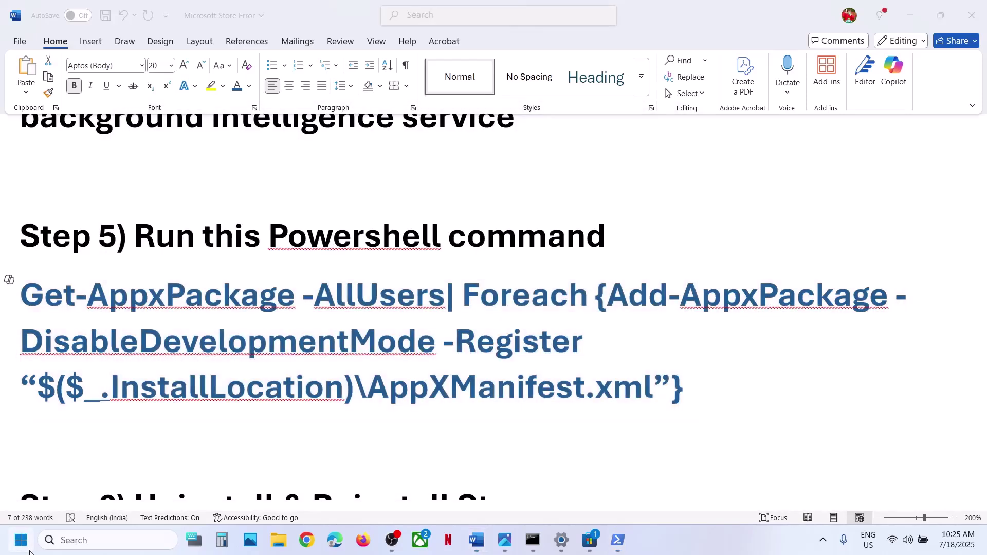
# - Dismiss the Start menu and select Step 6's Remove-AppxPackage command in Word
pyautogui.click(374, 497)
pyautogui.click(483, 427)
pyautogui.click(489, 423)
pyautogui.scroll(-5, 490, 421)
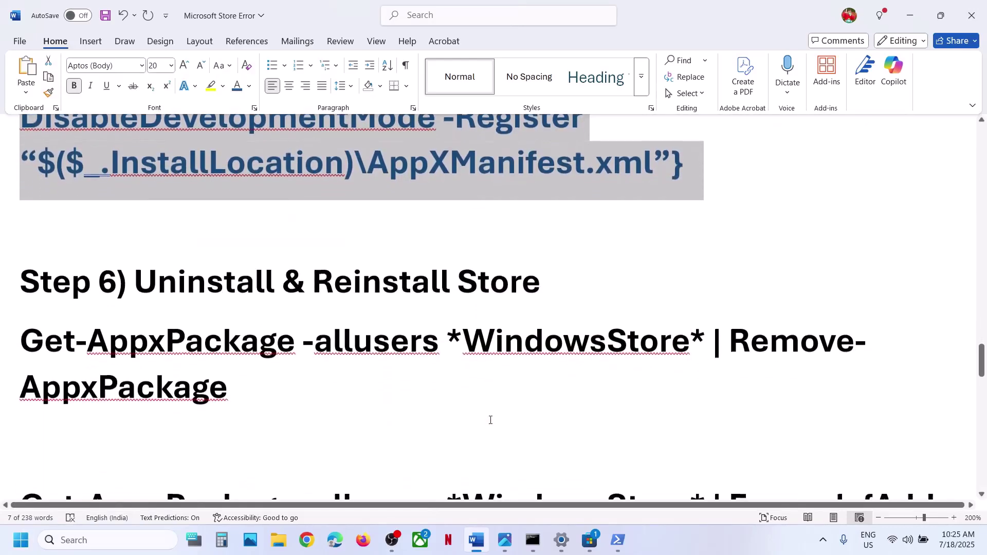
pyautogui.scroll(-3, 394, 386)
pyautogui.scroll(1, 394, 385)
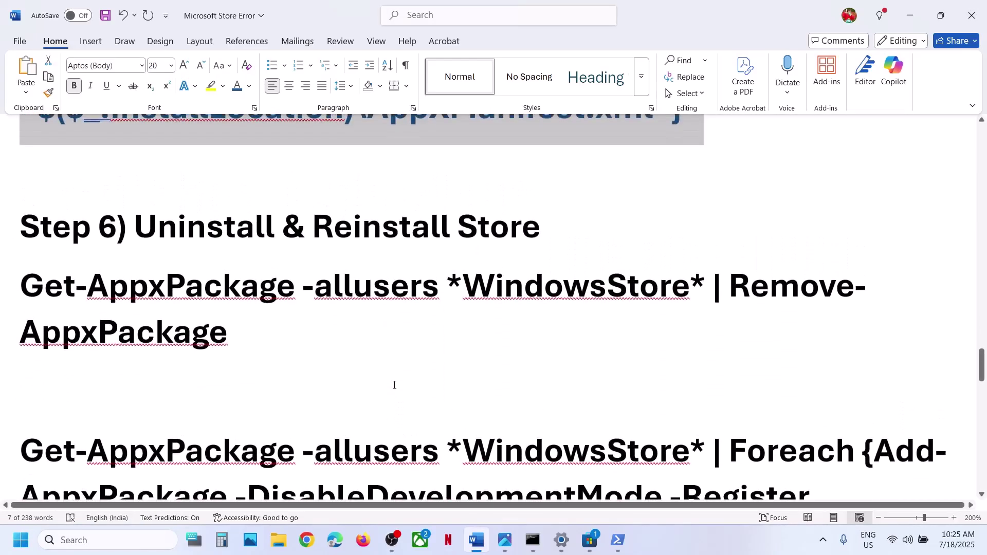
pyautogui.moveTo(275, 338); pyautogui.dragTo(21, 288)
# - Run Step 6's Get-AppxPackage -allusers *WindowsStore* | Remove-AppxPackage command in administrator PowerShell
pyautogui.rightClick(29, 291)
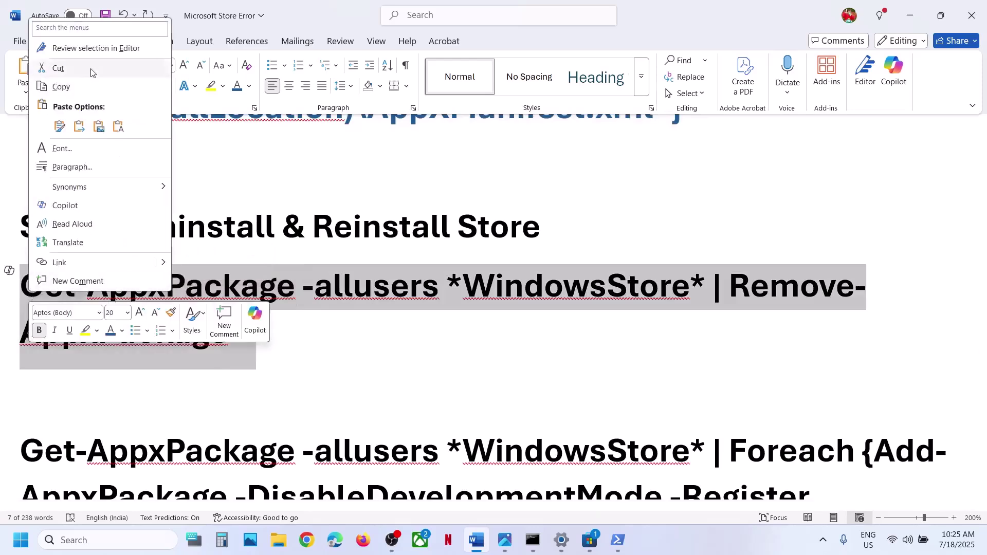
pyautogui.click(82, 87)
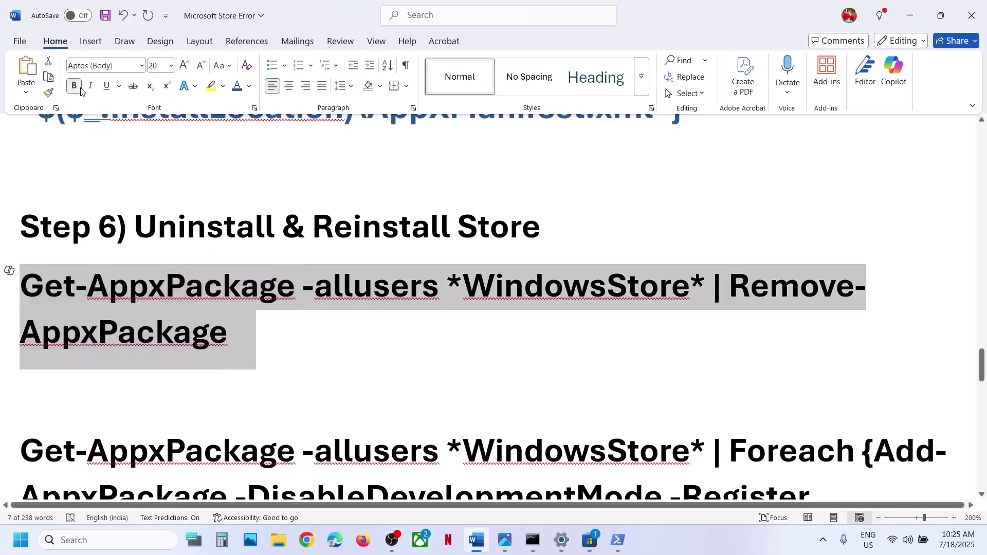
pyautogui.click(91, 543)
pyautogui.write('powershell')
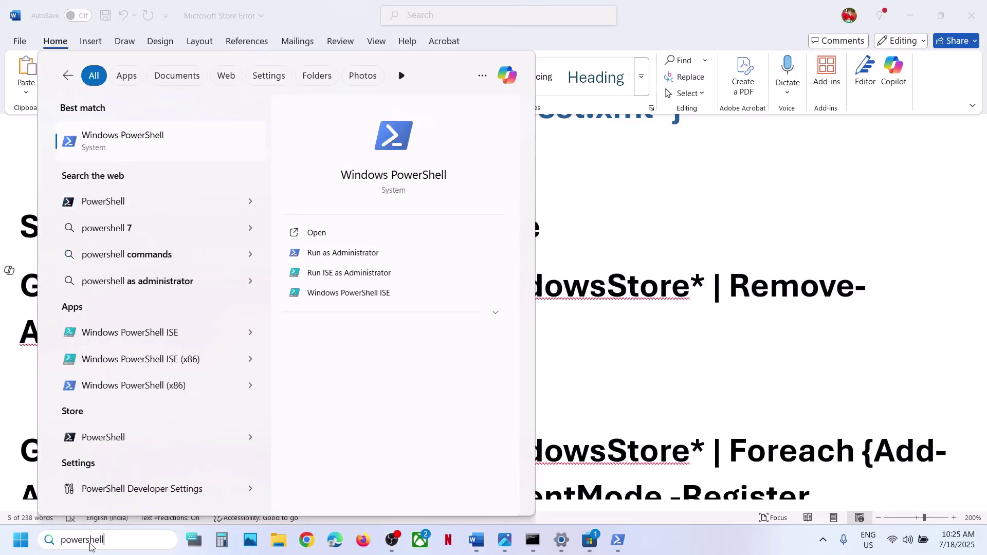
pyautogui.rightClick(178, 145)
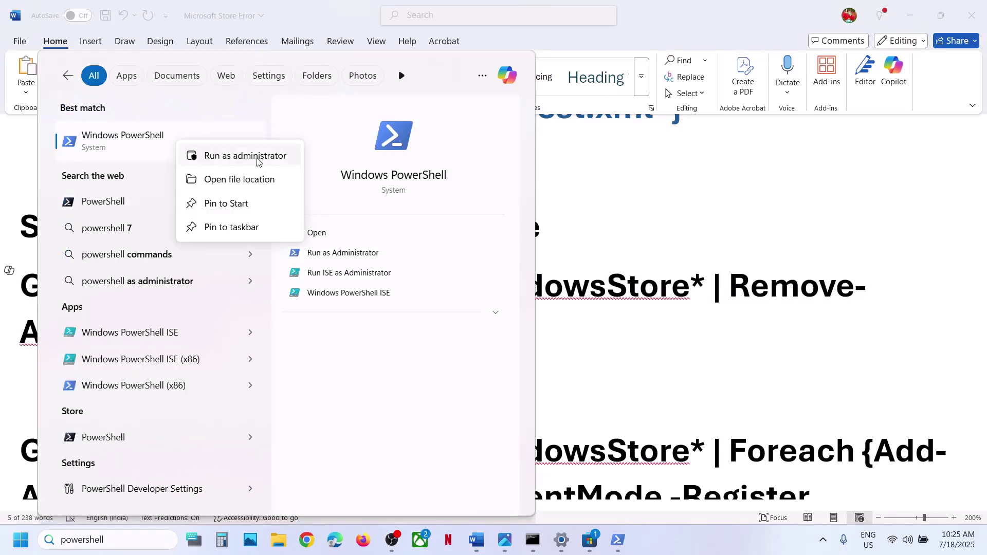
pyautogui.click(254, 156)
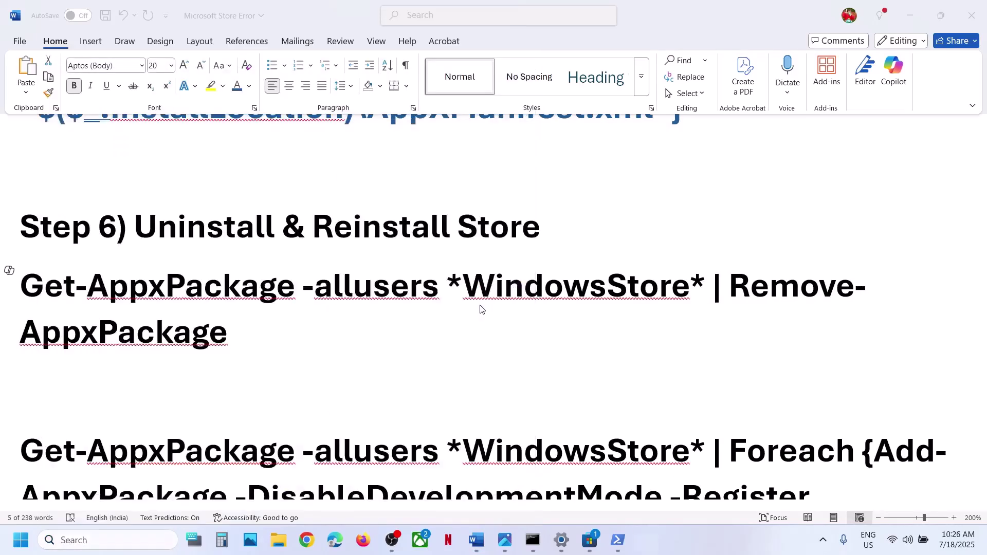
pyautogui.click(418, 372)
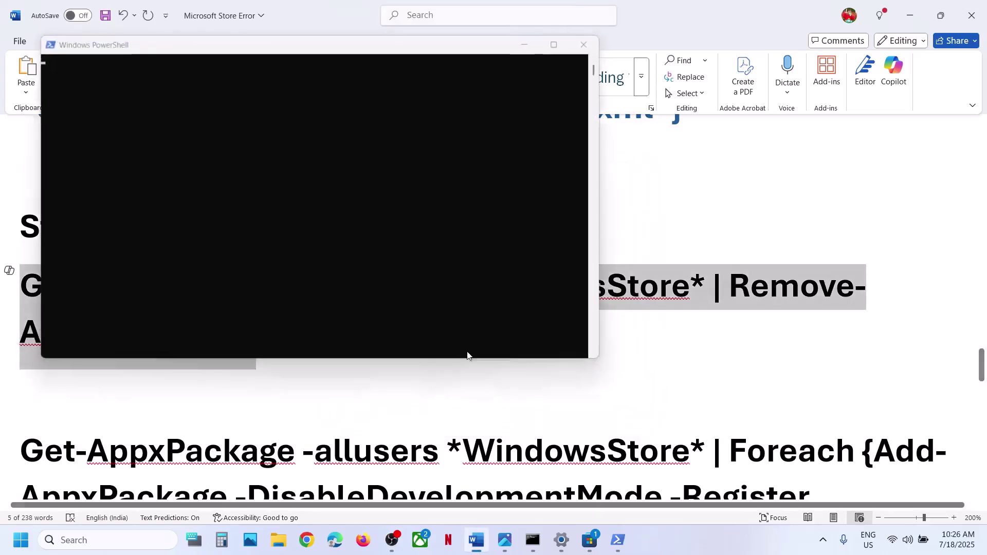
pyautogui.click(354, 183)
pyautogui.rightClick(317, 191)
pyautogui.press('Return')
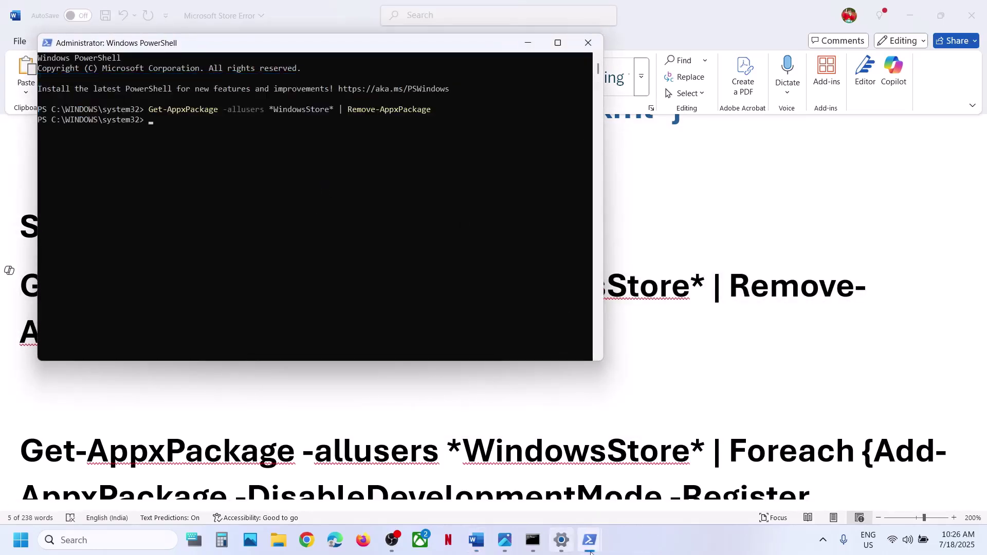
# - Copy the Foreach Add-AppxPackage reinstall command from Step 6 in Word
pyautogui.click(103, 544)
pyautogui.write('store')
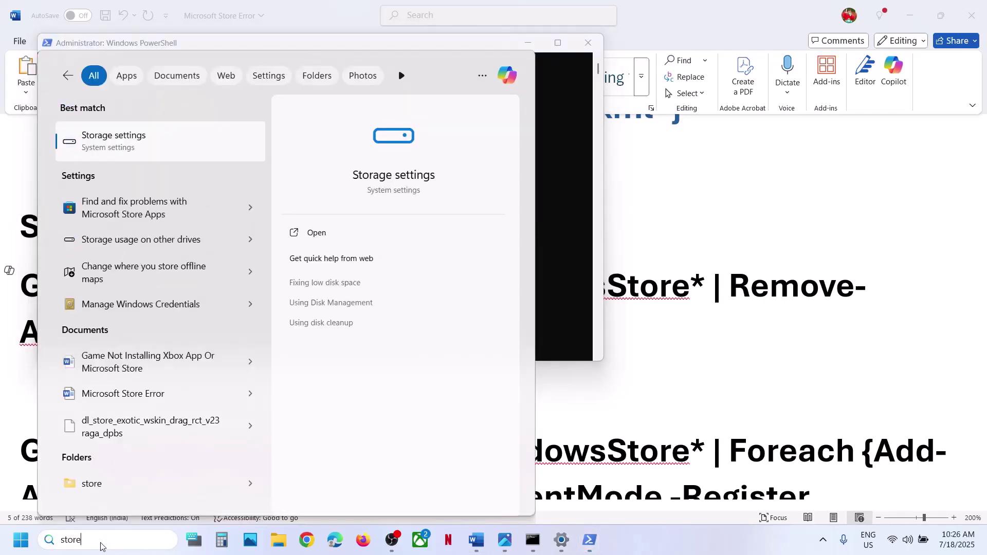
pyautogui.click(551, 227)
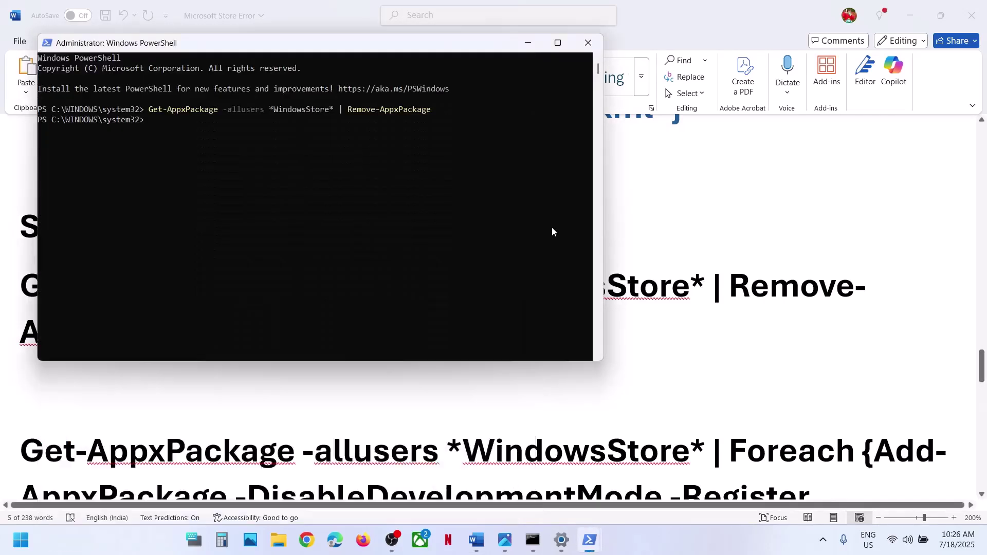
pyautogui.hotkey('alt', 'Tab')
pyautogui.scroll(-3, 691, 436)
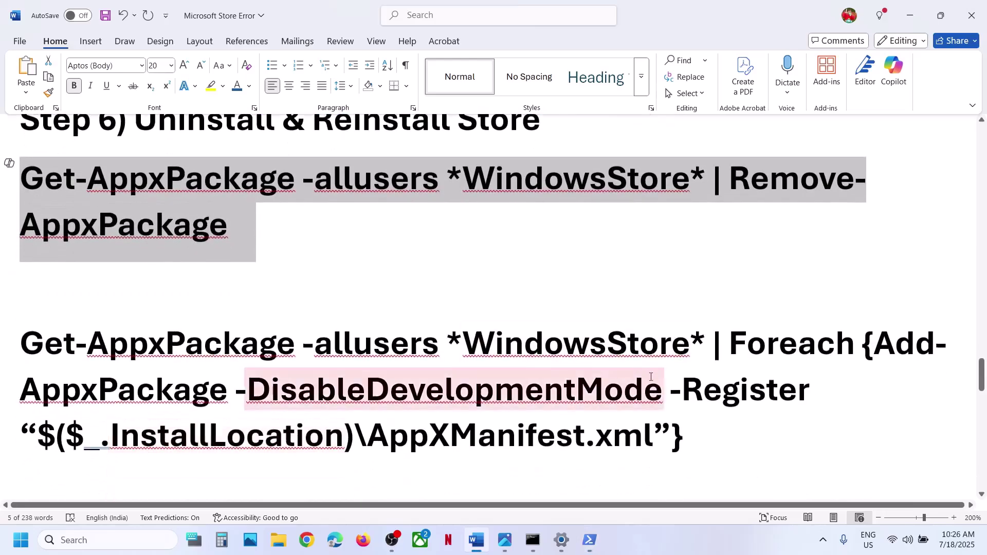
pyautogui.moveTo(691, 436); pyautogui.dragTo(23, 342)
pyautogui.press('super+c')
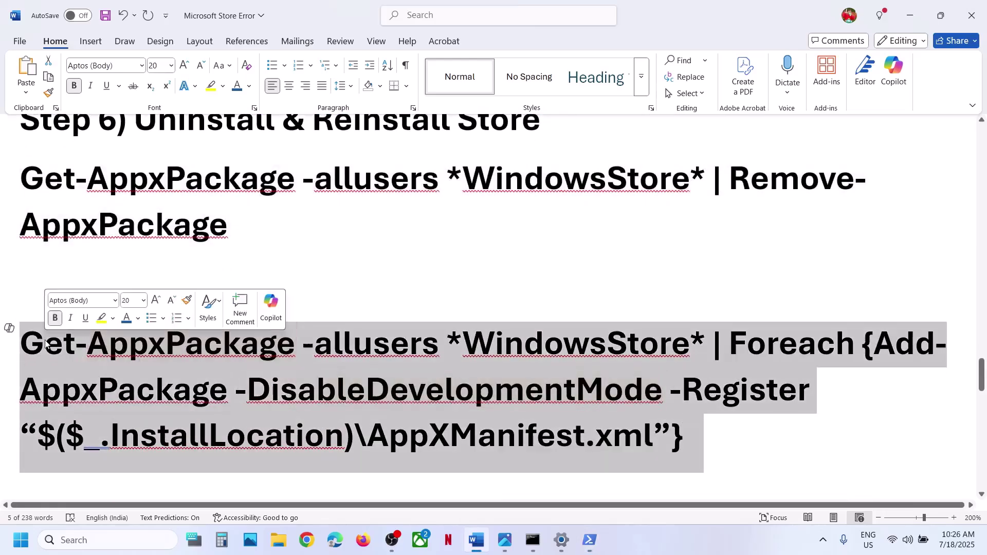
pyautogui.rightClick(46, 340)
pyautogui.click(98, 136)
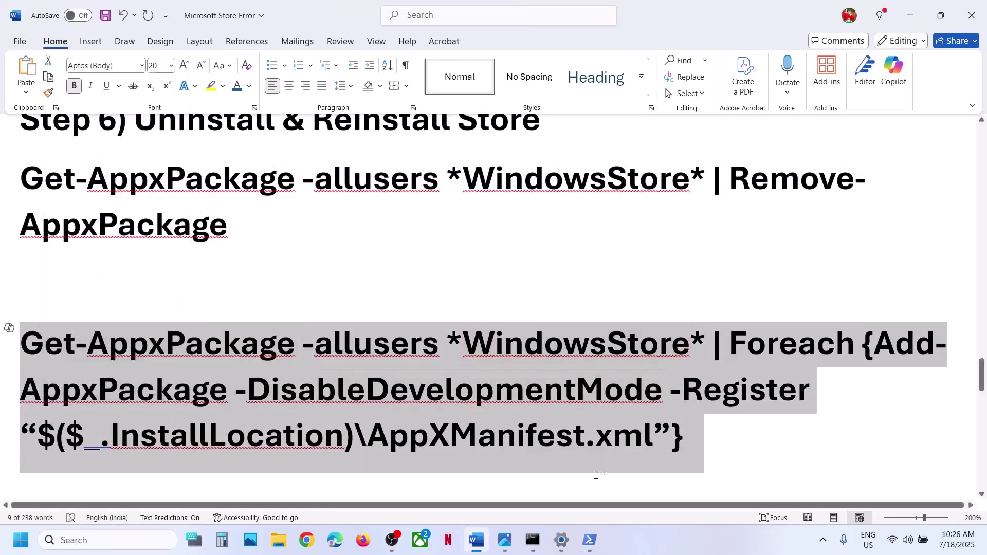
# - Run the Add-AppxPackage reinstall command in PowerShell and close the console
pyautogui.moveTo(589, 543)
pyautogui.click(660, 485)
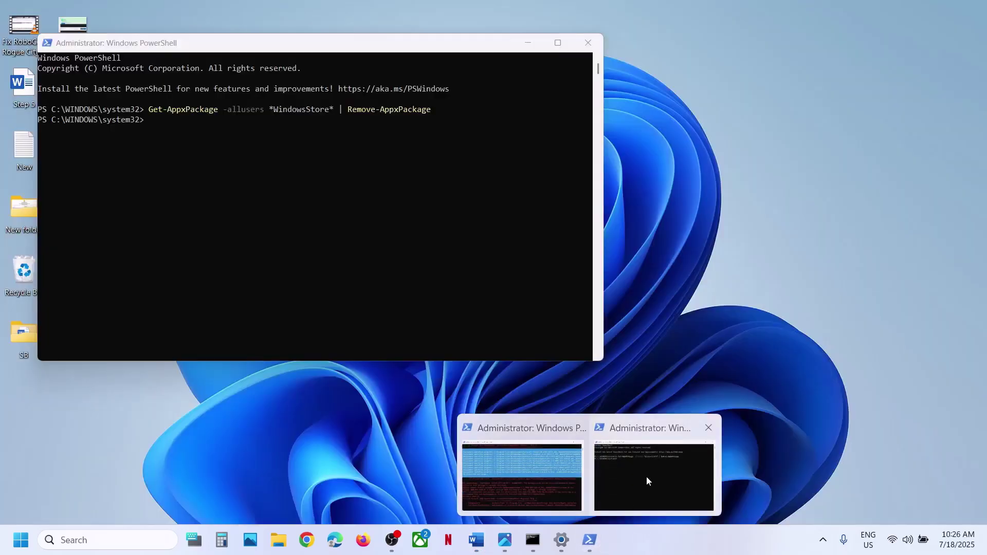
pyautogui.click(646, 476)
pyautogui.click(348, 215)
pyautogui.rightClick(348, 215)
pyautogui.press('Return')
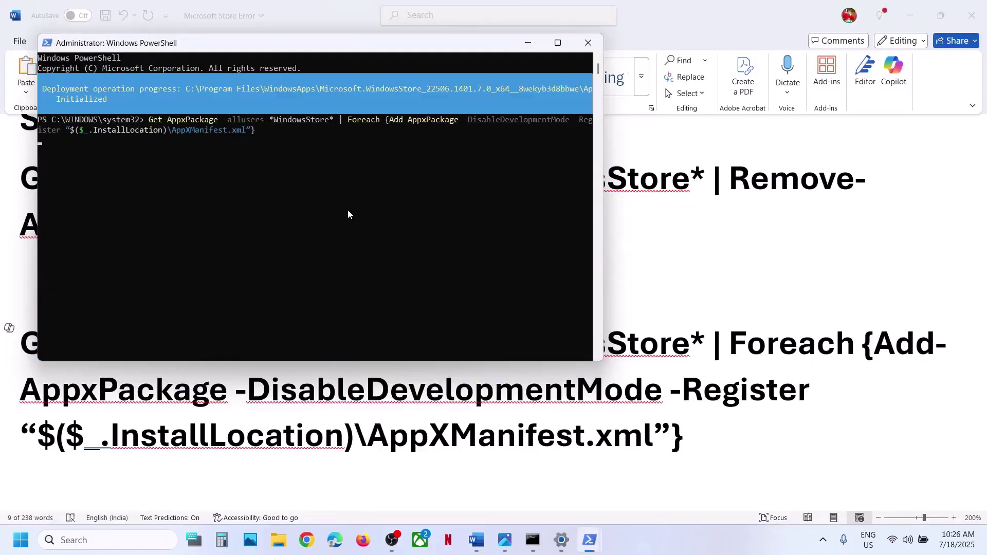
pyautogui.click(587, 42)
pyautogui.click(114, 541)
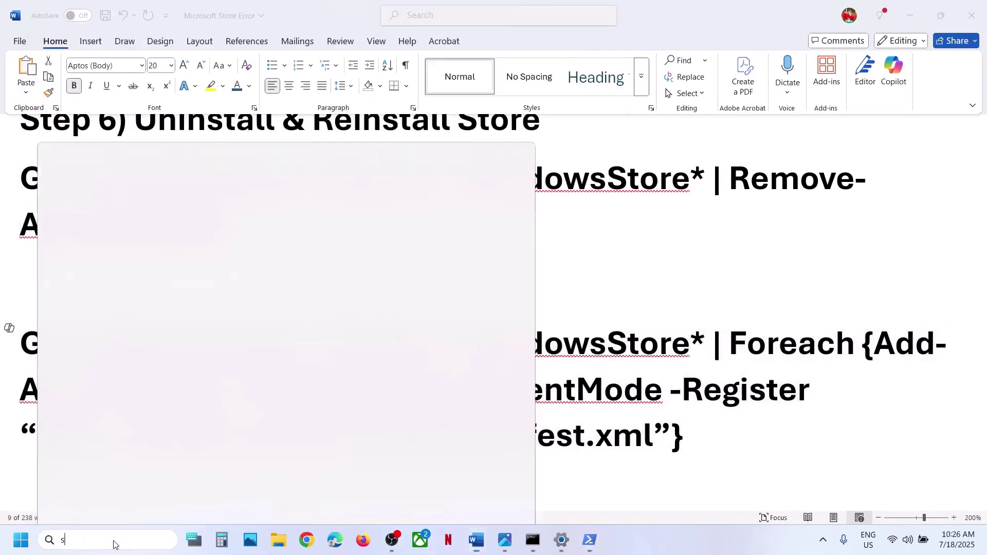
# - Open Microsoft Store from a 'store' search to confirm it launches
pyautogui.write('store')
pyautogui.press('Return')
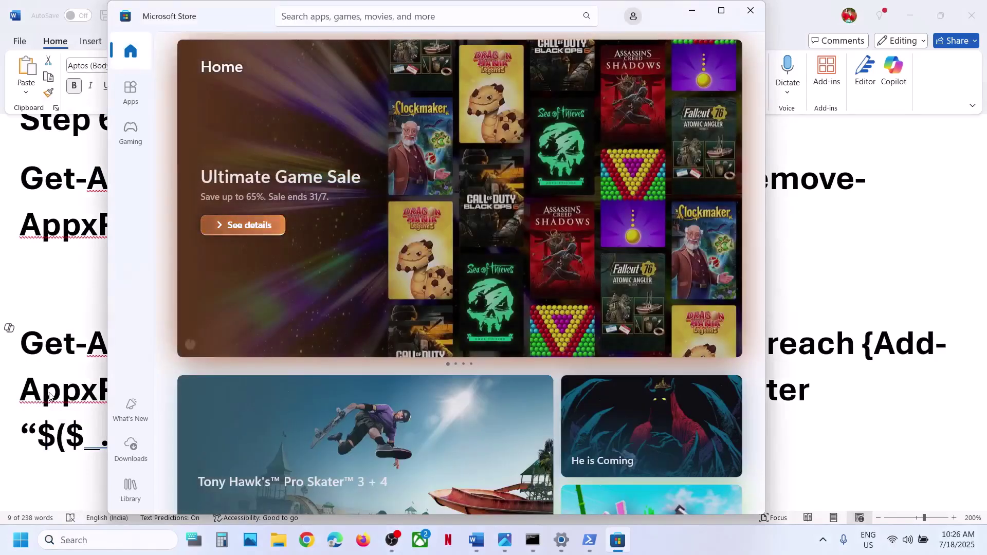
pyautogui.tripleClick(41, 400)
# - Scroll past Step 7 to Step 8 and copy 'inetcpl.cpl'
pyautogui.scroll(-2, 50, 393)
pyautogui.scroll(-4, 50, 393)
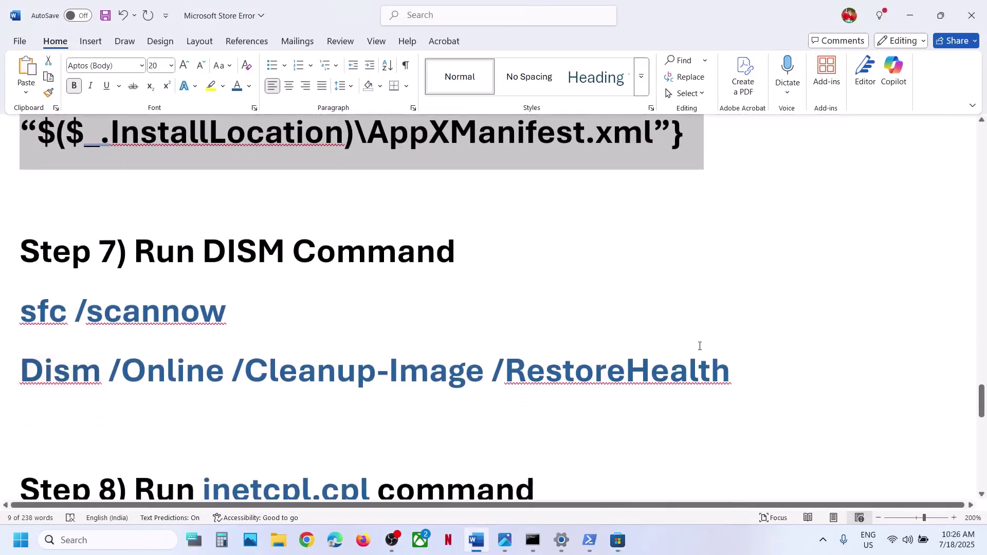
pyautogui.moveTo(745, 377); pyautogui.dragTo(21, 312)
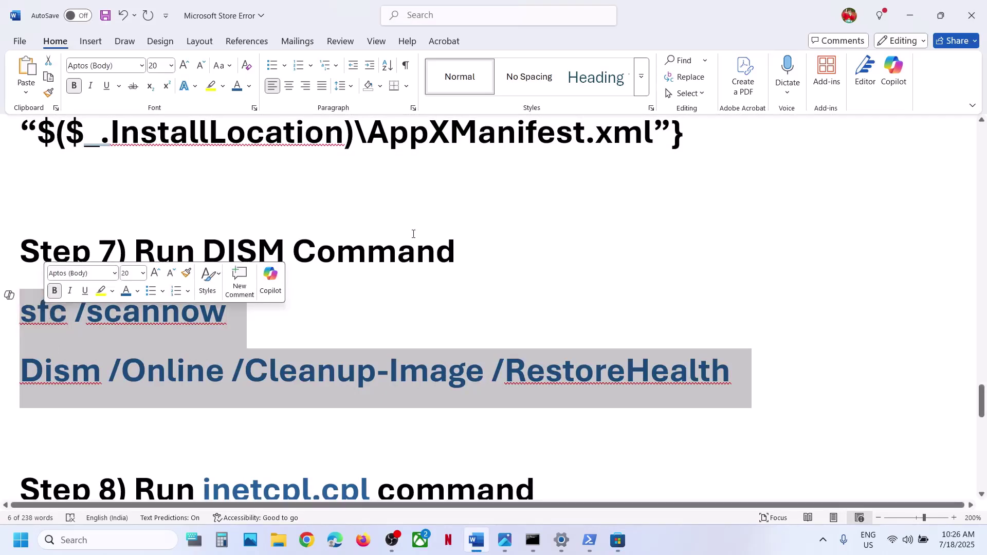
pyautogui.click(433, 299)
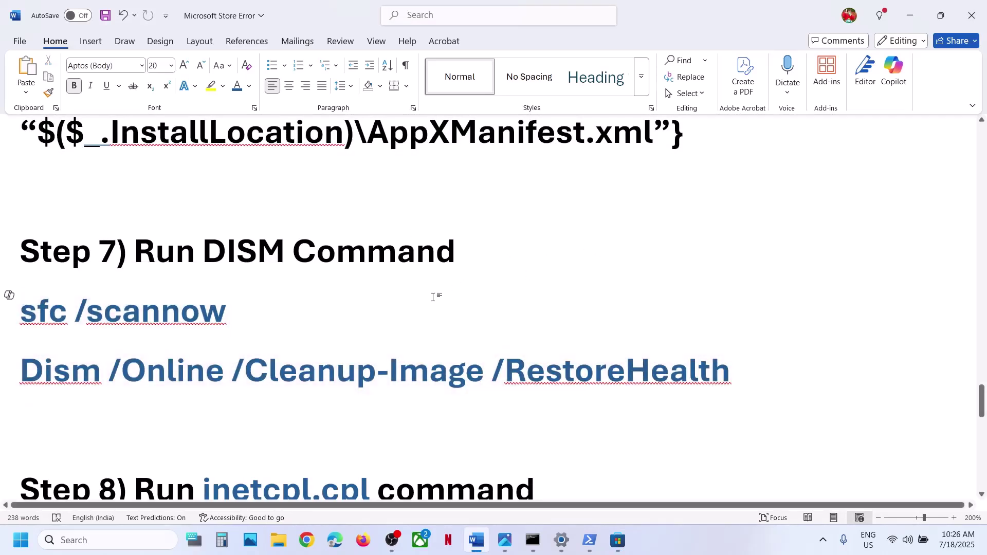
pyautogui.scroll(20, 436, 262)
pyautogui.scroll(-15, 437, 261)
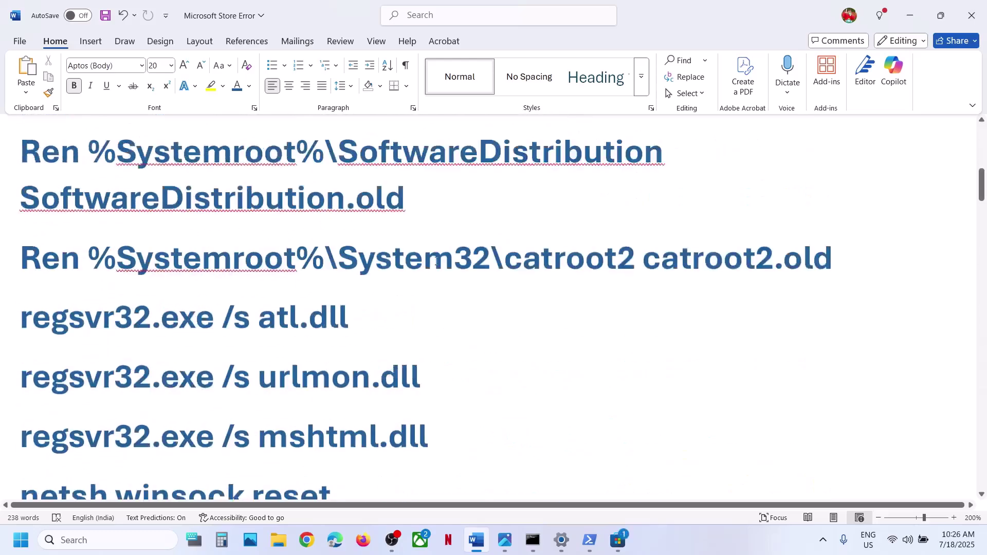
pyautogui.scroll(-6, 436, 262)
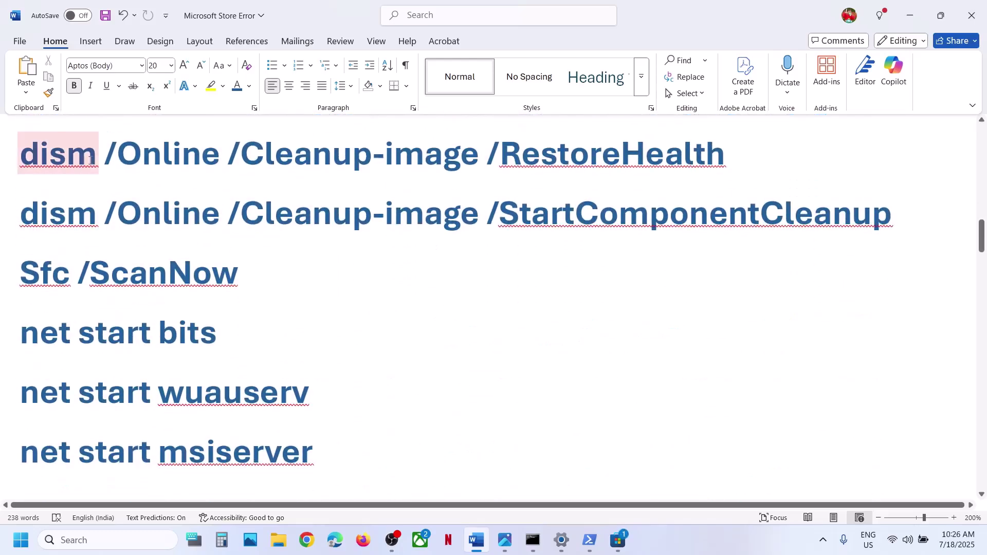
pyautogui.scroll(-20, 250, 300)
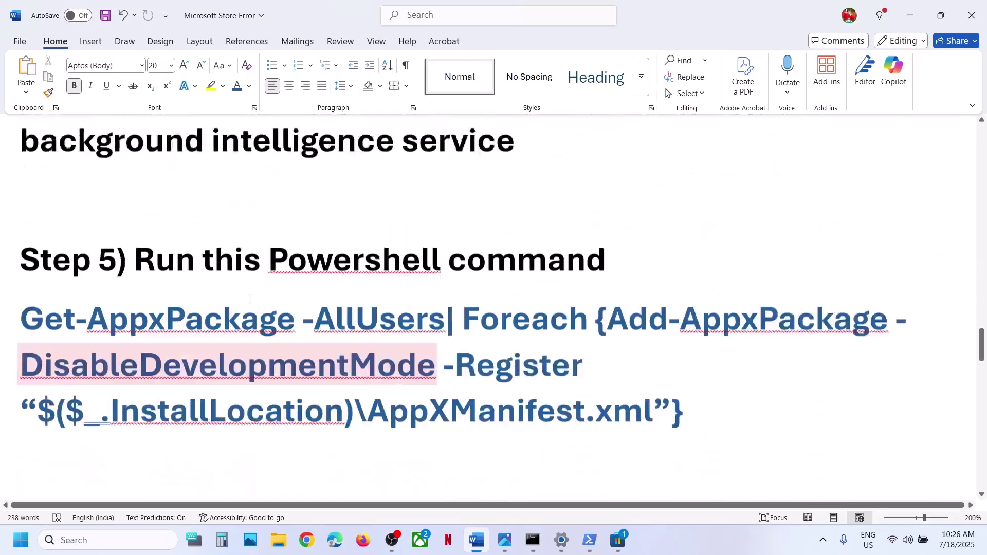
pyautogui.scroll(-10, 250, 299)
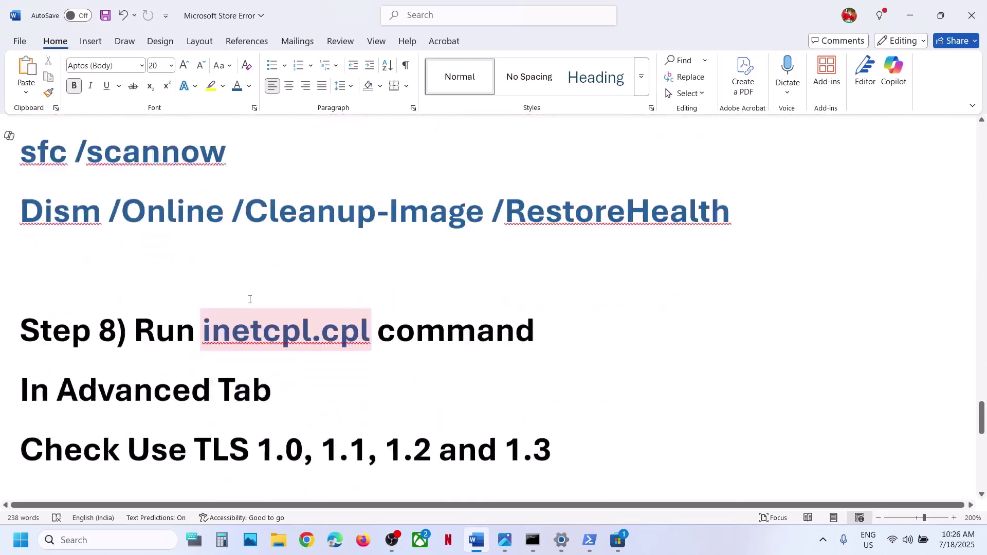
pyautogui.moveTo(373, 289); pyautogui.dragTo(224, 282)
pyautogui.hotkey('ctrl', 'c')
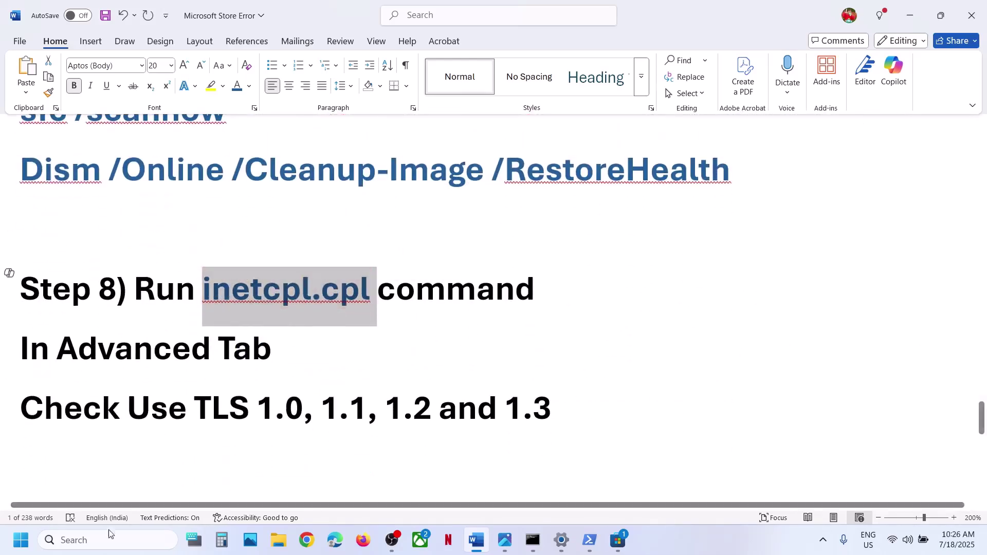
# - Run inetcpl.cpl and confirm TLS 1.0–1.3 on Internet Properties' Advanced tab
pyautogui.click(101, 541)
pyautogui.hotkey('ctrl', 'v')
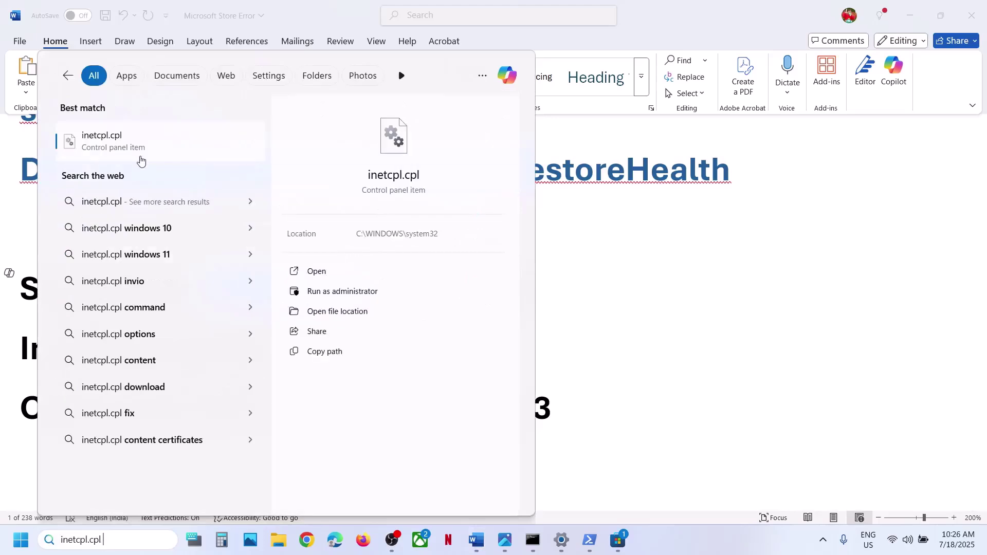
pyautogui.click(150, 152)
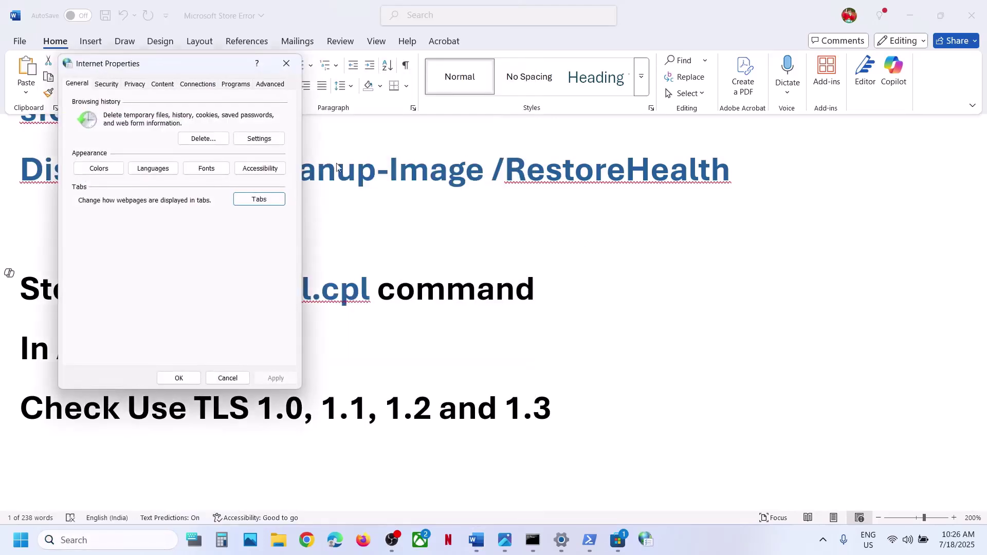
pyautogui.click(262, 87)
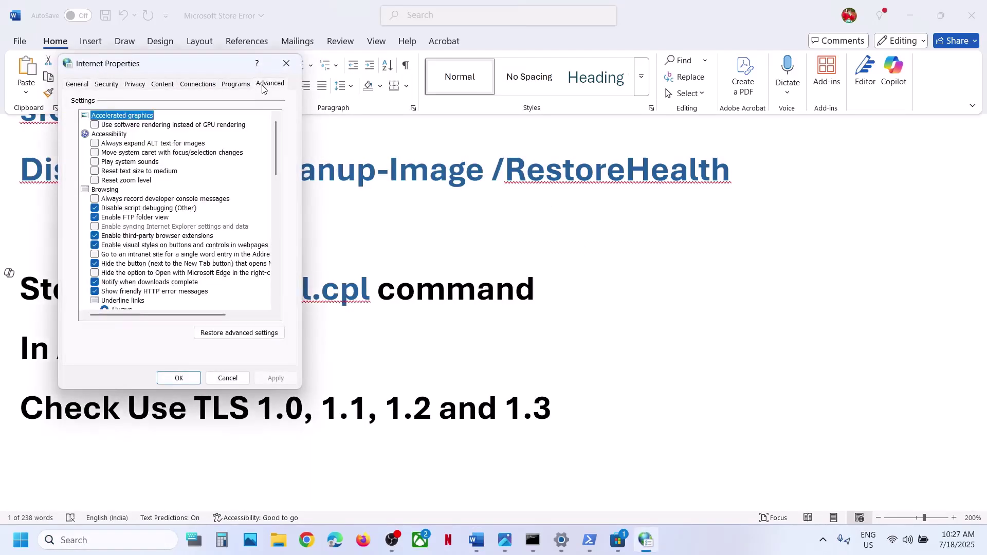
pyautogui.scroll(-15, 194, 194)
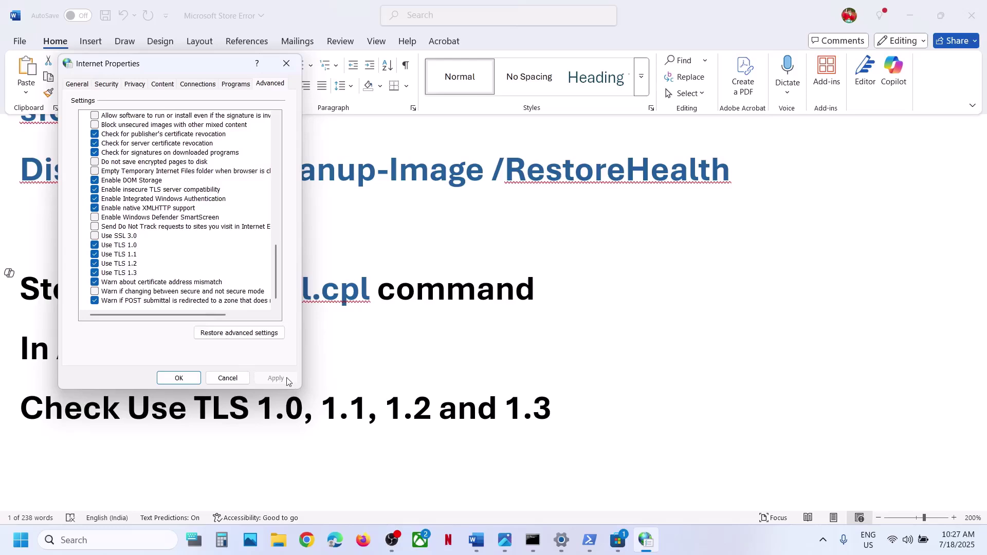
pyautogui.click(178, 378)
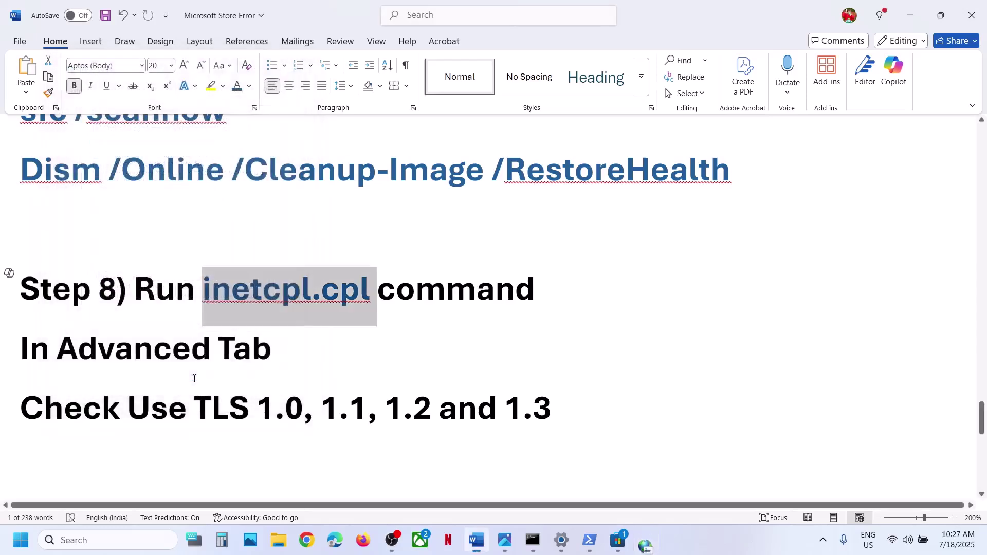
# - Find the 'Update Windows 11' step in Word and return to Settings
pyautogui.scroll(-3, 325, 381)
pyautogui.scroll(-1, 328, 382)
pyautogui.scroll(2, 328, 382)
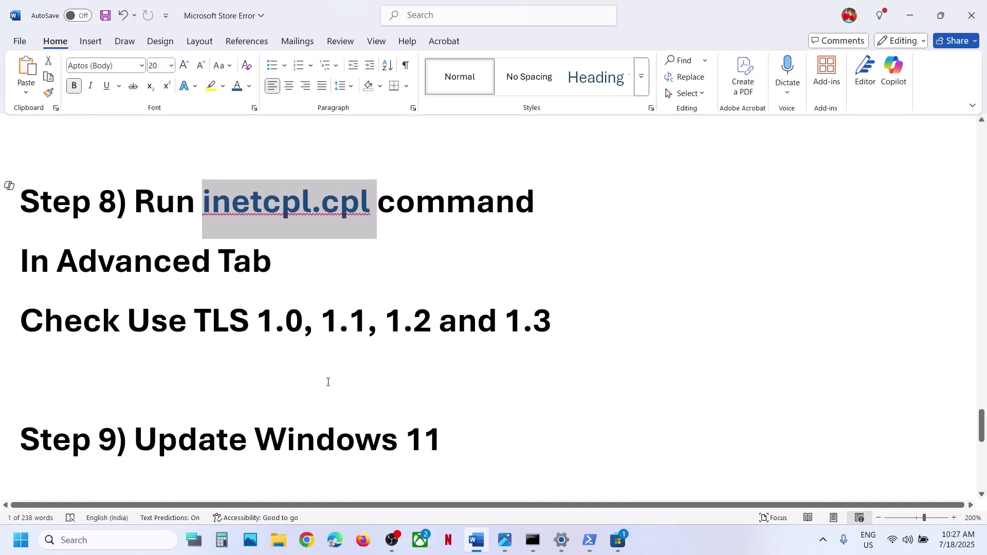
pyautogui.scroll(-3, 328, 382)
pyautogui.scroll(2, 328, 382)
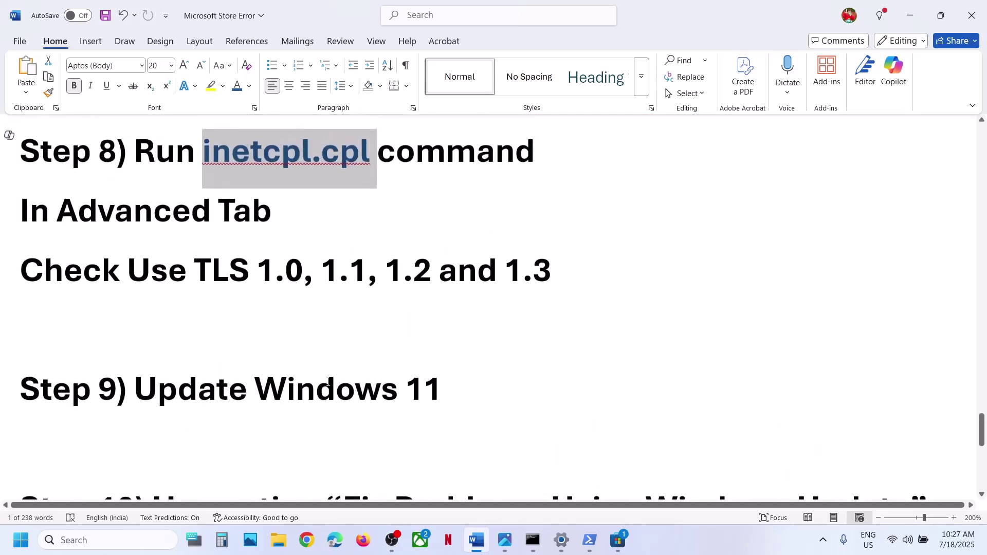
pyautogui.moveTo(188, 402); pyautogui.dragTo(466, 379)
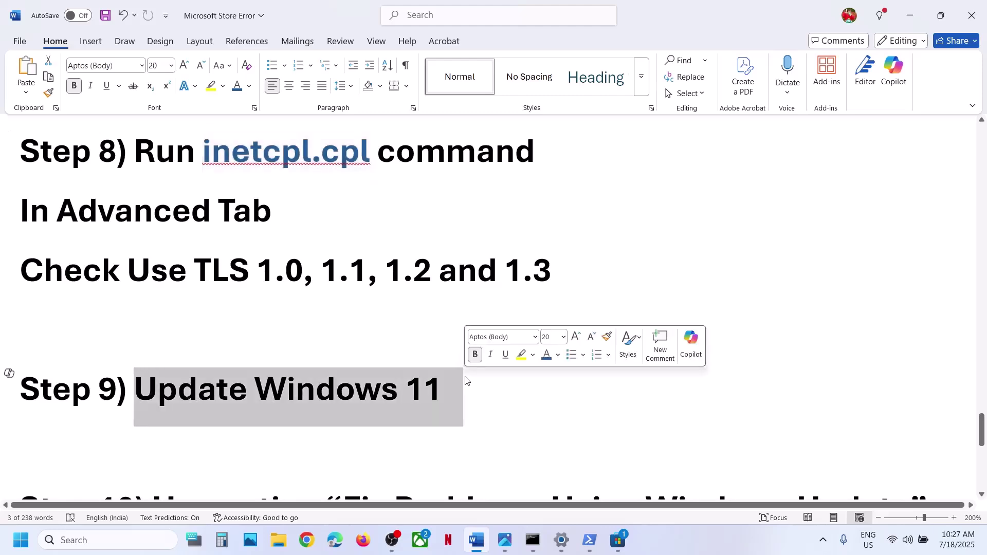
pyautogui.hotkey('alt', 'Tab')
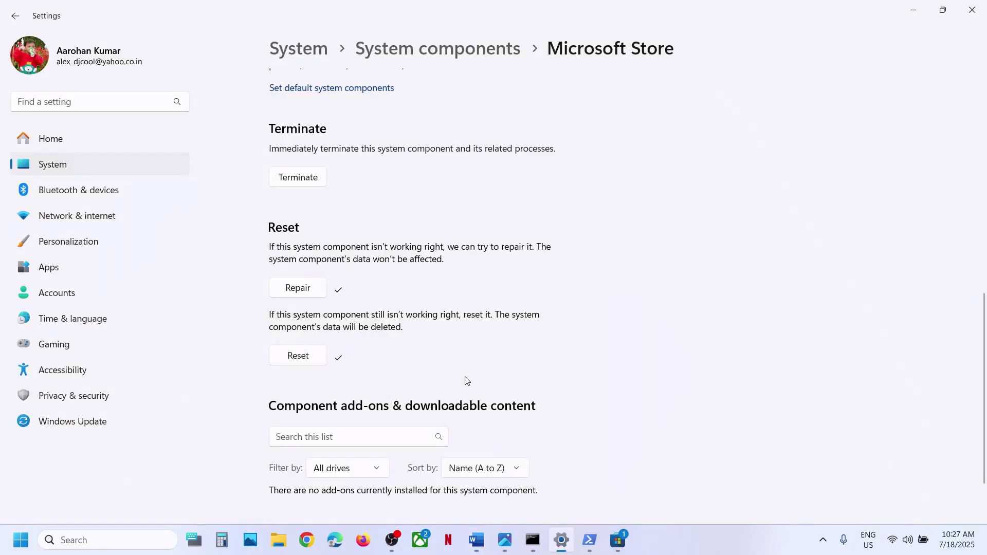
# - Start a Windows Update check for updates and review Step 10 in Word
pyautogui.click(85, 413)
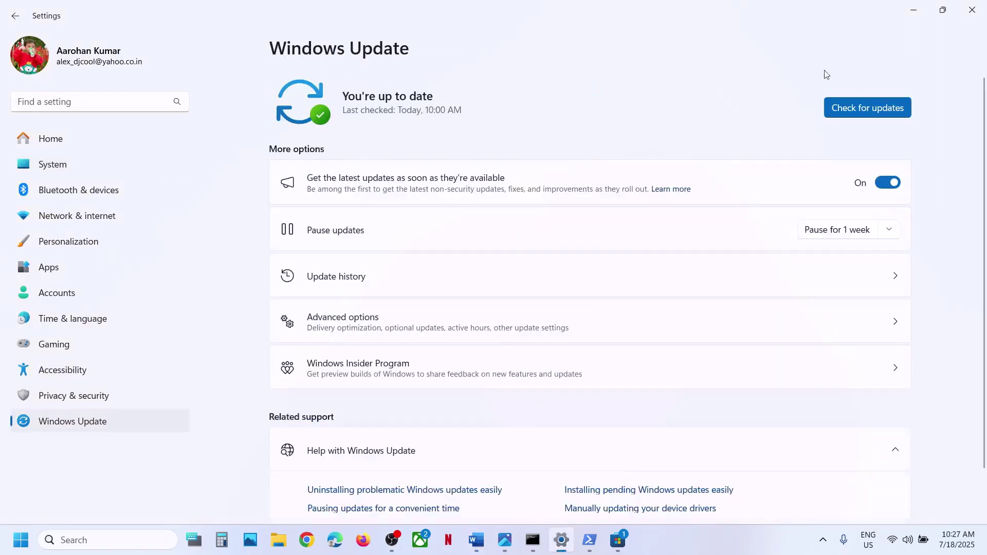
pyautogui.click(847, 114)
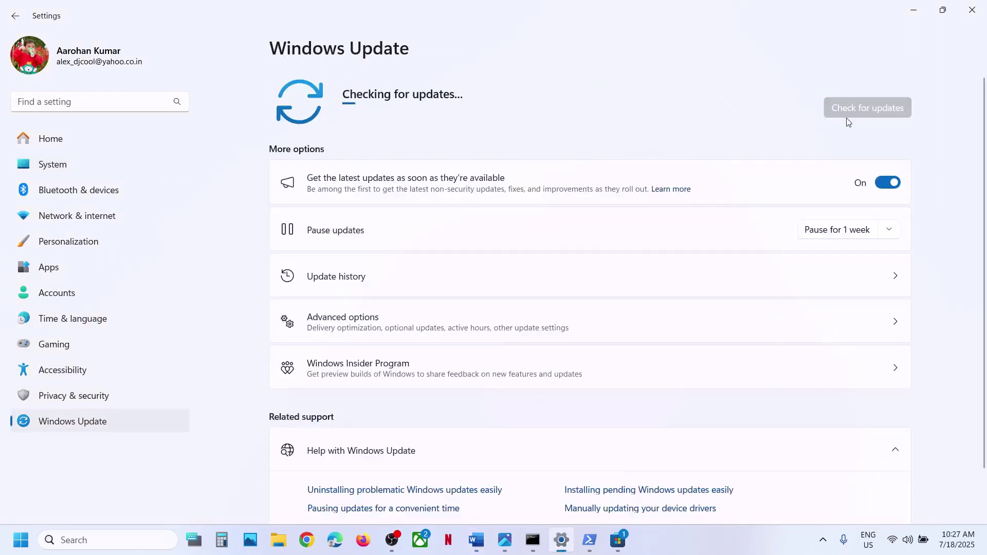
pyautogui.click(21, 539)
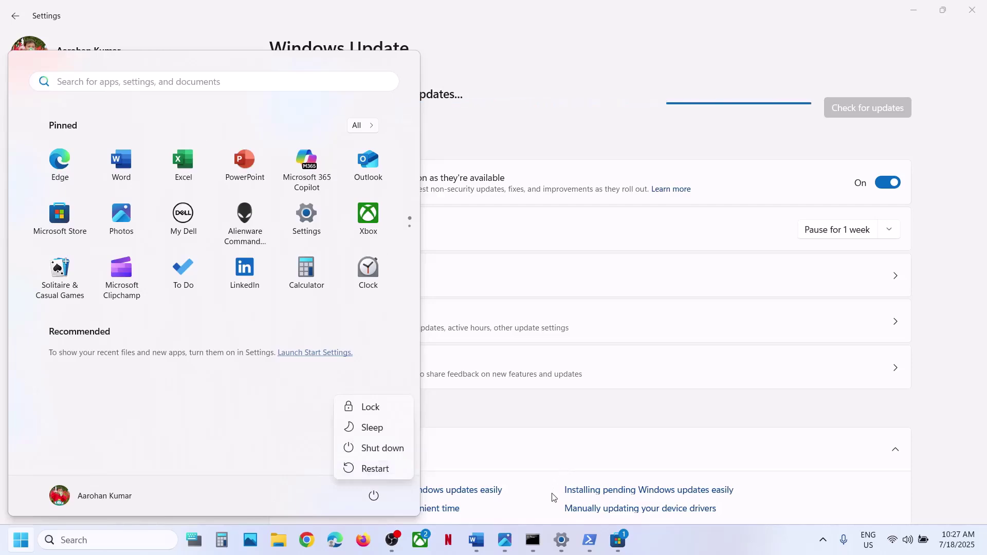
pyautogui.click(477, 540)
pyautogui.scroll(-3, 356, 367)
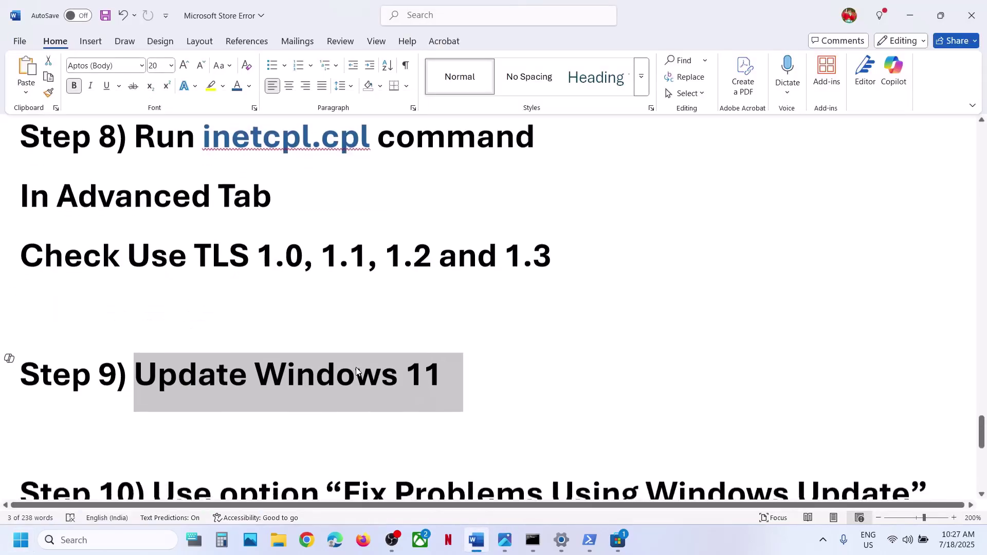
pyautogui.moveTo(352, 373); pyautogui.dragTo(909, 378)
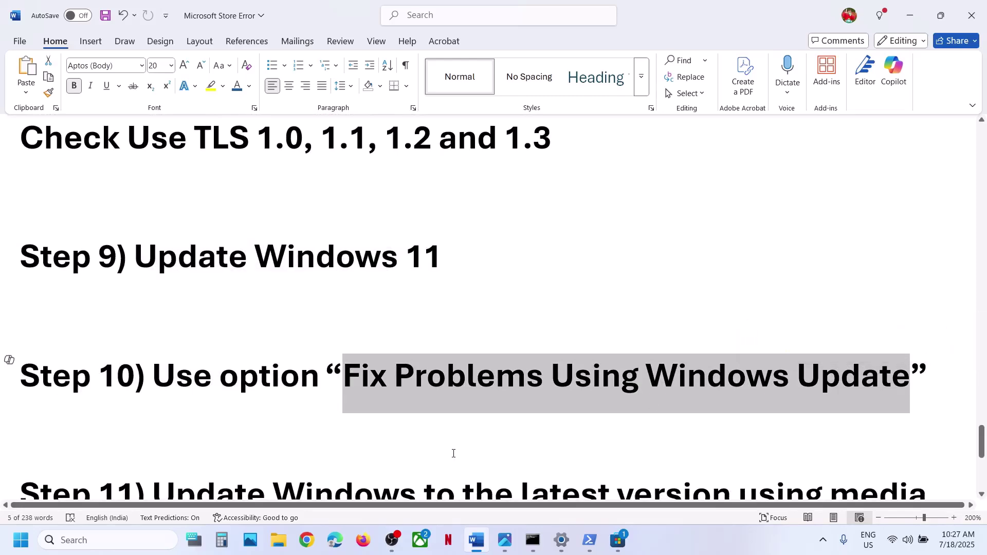
pyautogui.hotkey('alt', 'Tab')
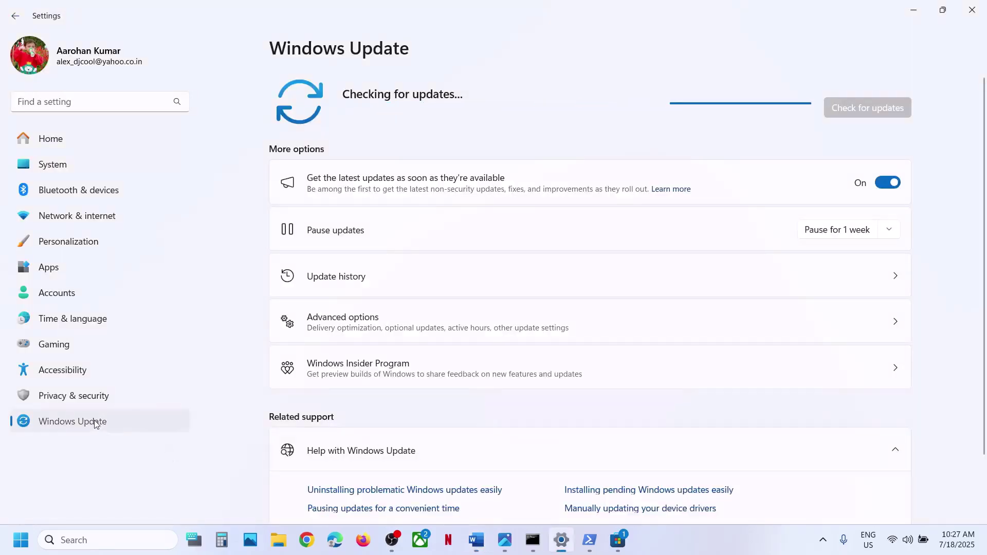
# - Open Windows Update Advanced options and go to the Recovery page
pyautogui.click(388, 328)
pyautogui.scroll(-2, 362, 330)
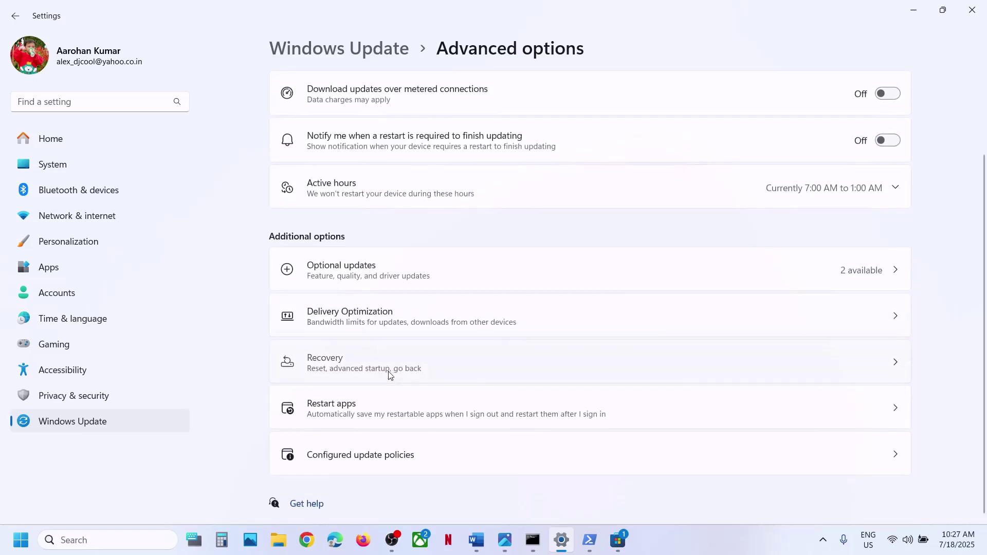
pyautogui.click(387, 371)
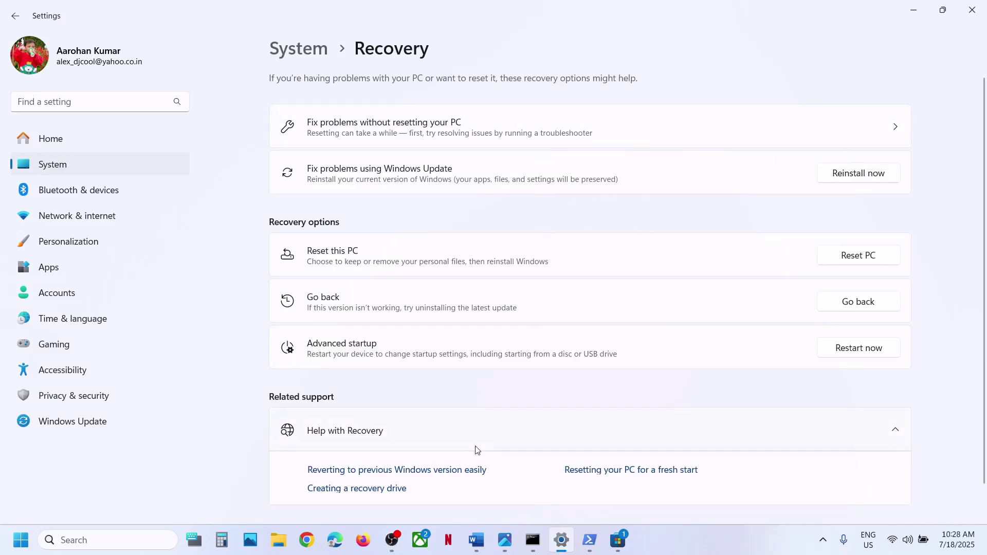
# - Select Step 11's media creation tool download link in Word
pyautogui.click(477, 540)
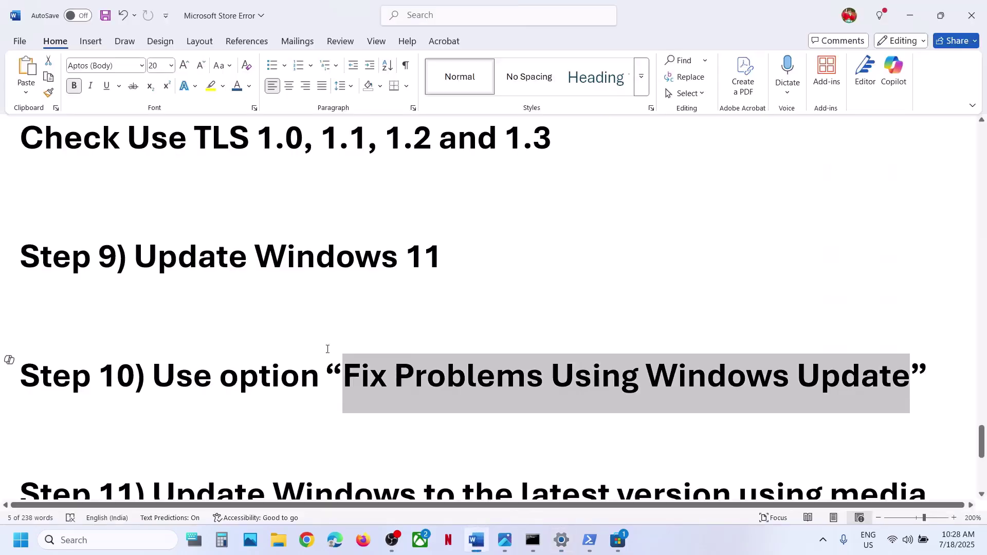
pyautogui.scroll(-5, 321, 352)
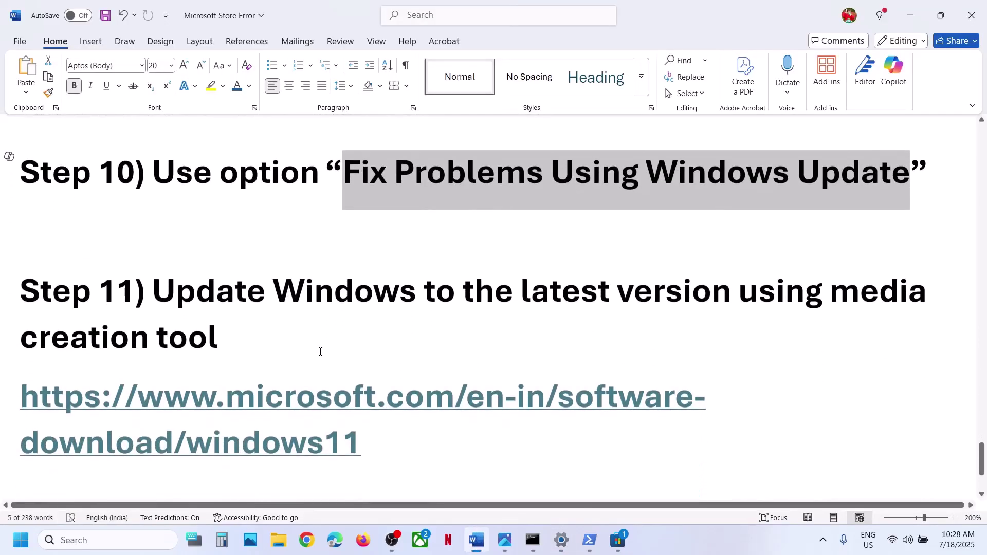
pyautogui.moveTo(217, 294); pyautogui.dragTo(514, 342)
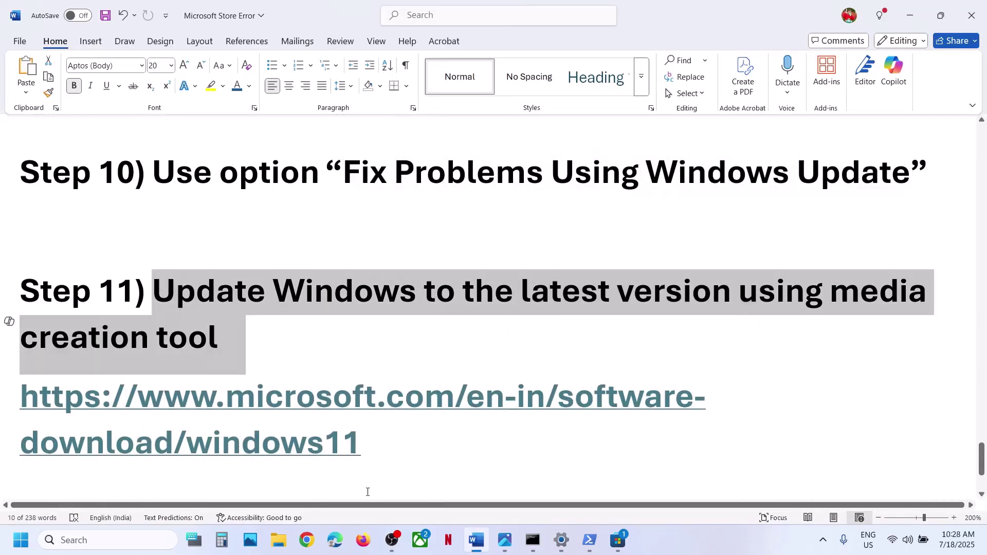
pyautogui.moveTo(371, 441); pyautogui.dragTo(75, 407)
pyautogui.hotkey('ctrl', 'c')
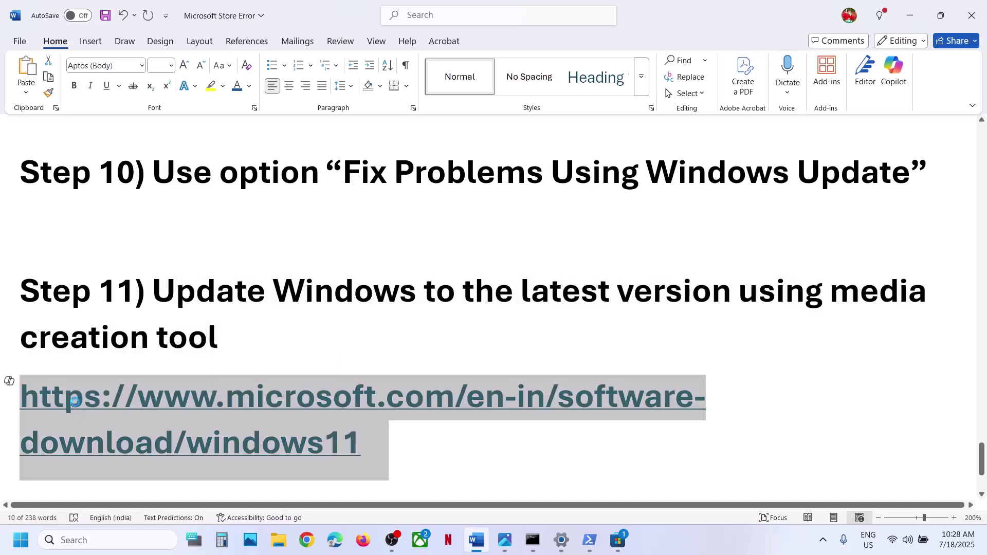
pyautogui.click(307, 540)
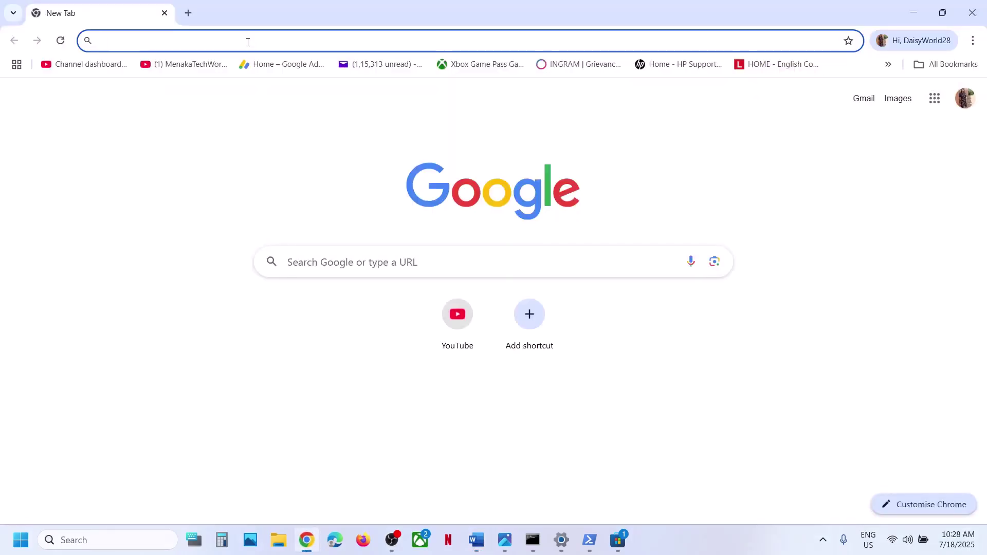
# - Load the Windows 10 download page by changing the pasted address's final digit to 0
pyautogui.hotkey('ctrl', 'v')
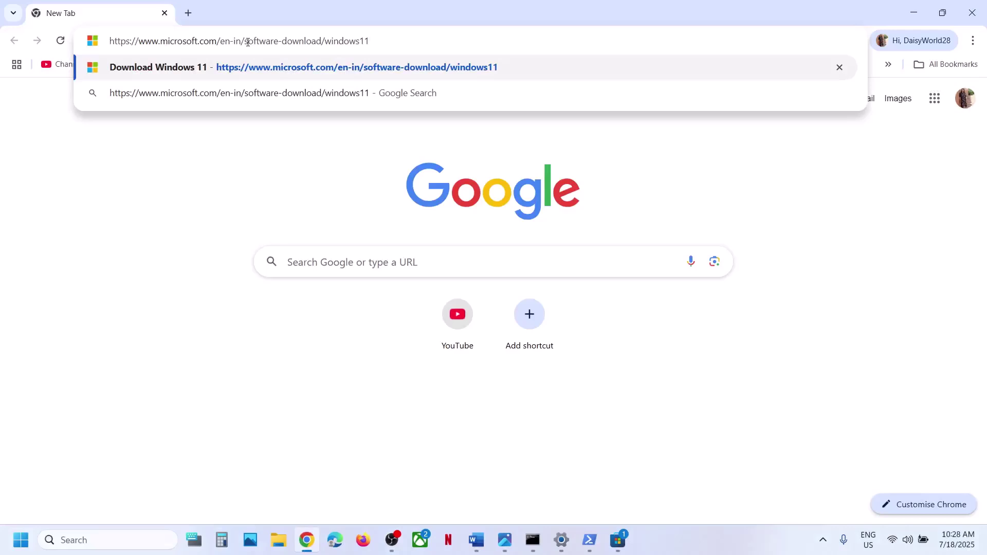
pyautogui.press('BackSpace')
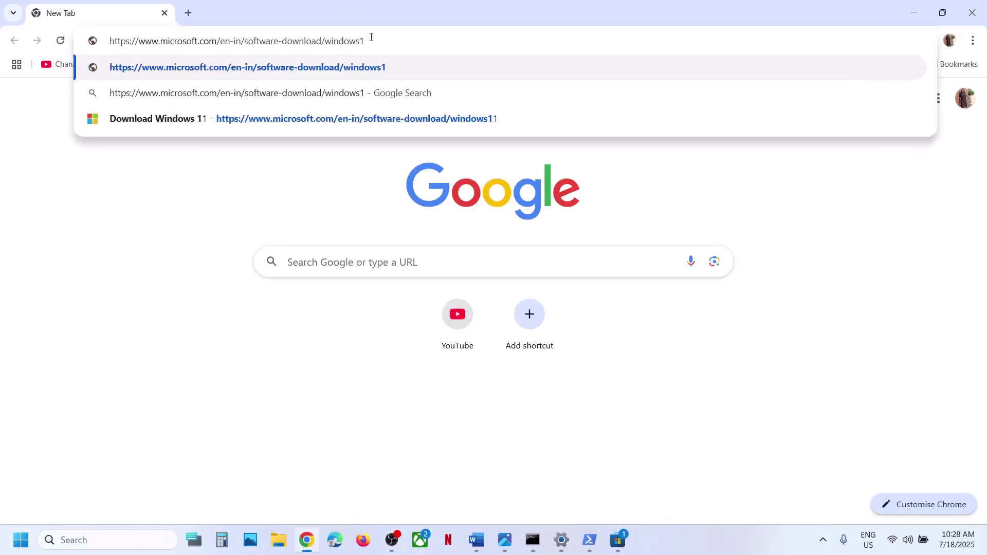
pyautogui.write('0')
pyautogui.press('Return')
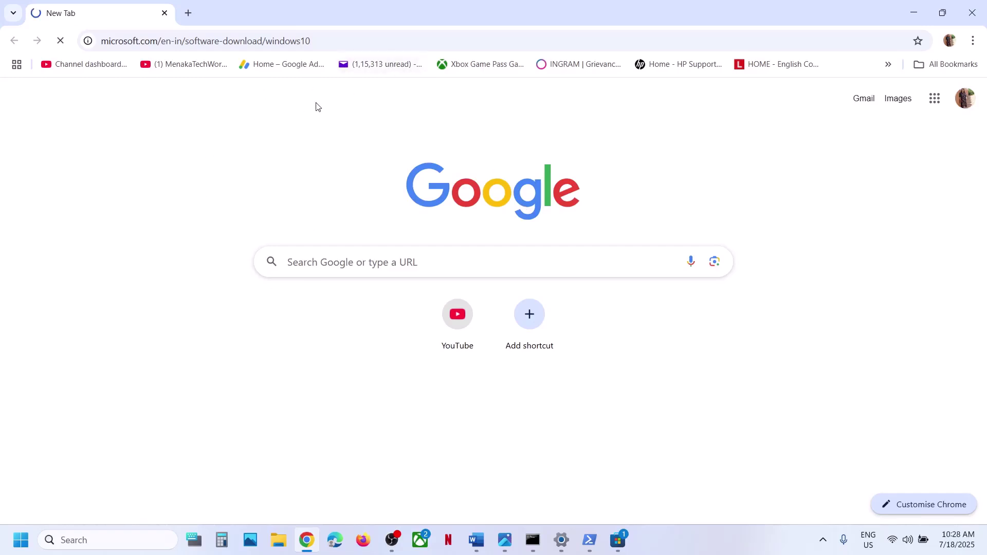
pyautogui.click(348, 46)
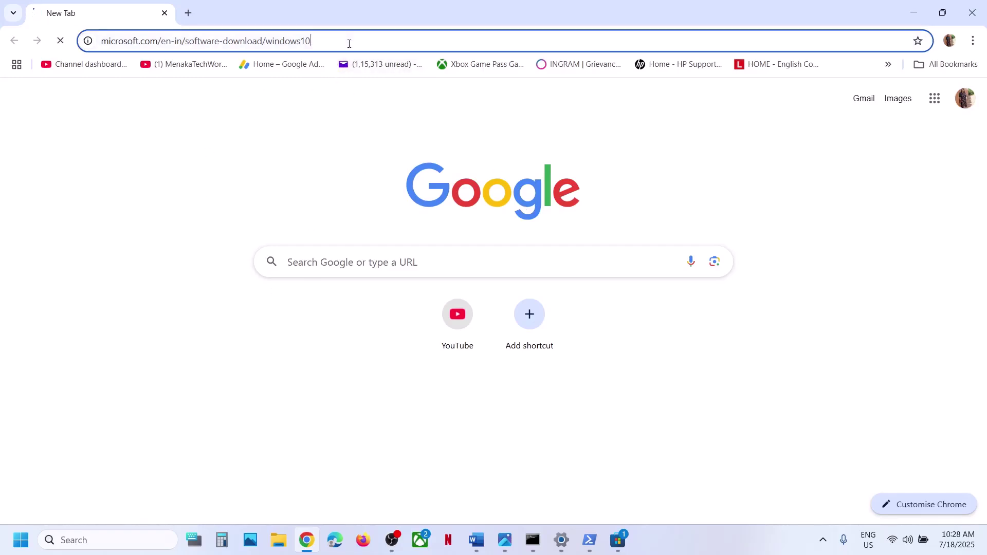
pyautogui.press('Return')
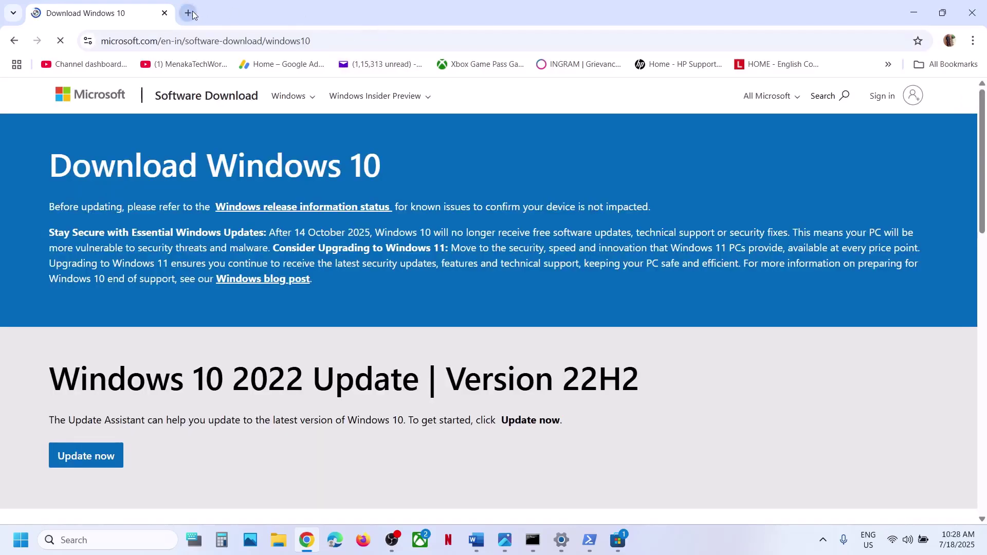
# - Open the Windows 11 download page in a new tab and download mediacreationtool.exe
pyautogui.click(194, 17)
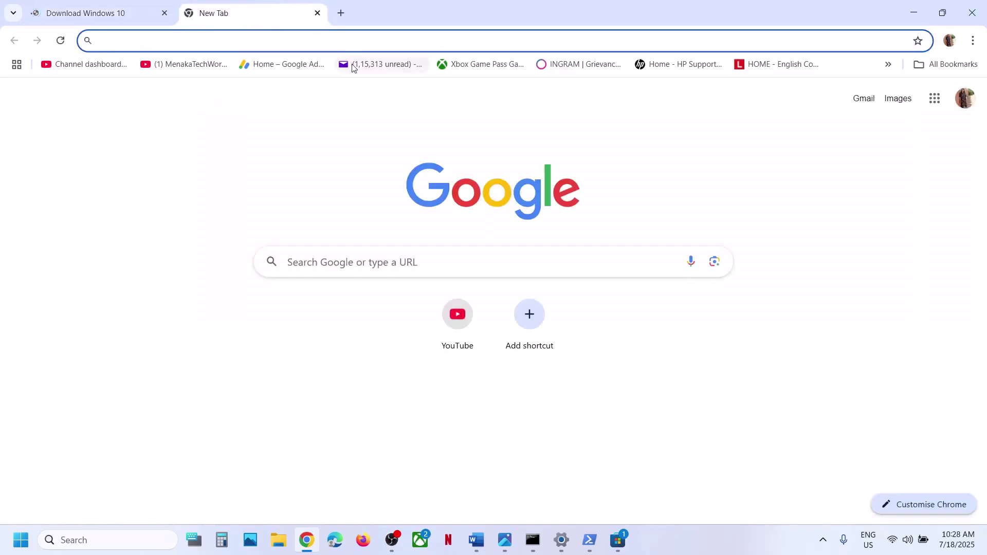
pyautogui.hotkey('ctrl', 'v')
pyautogui.press('Return')
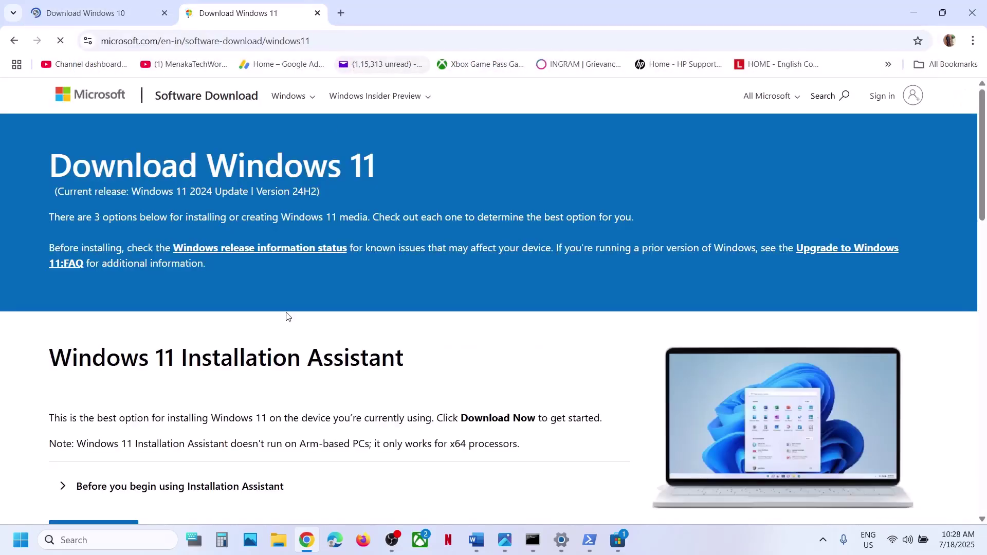
pyautogui.scroll(-2, 286, 316)
pyautogui.scroll(-7, 286, 316)
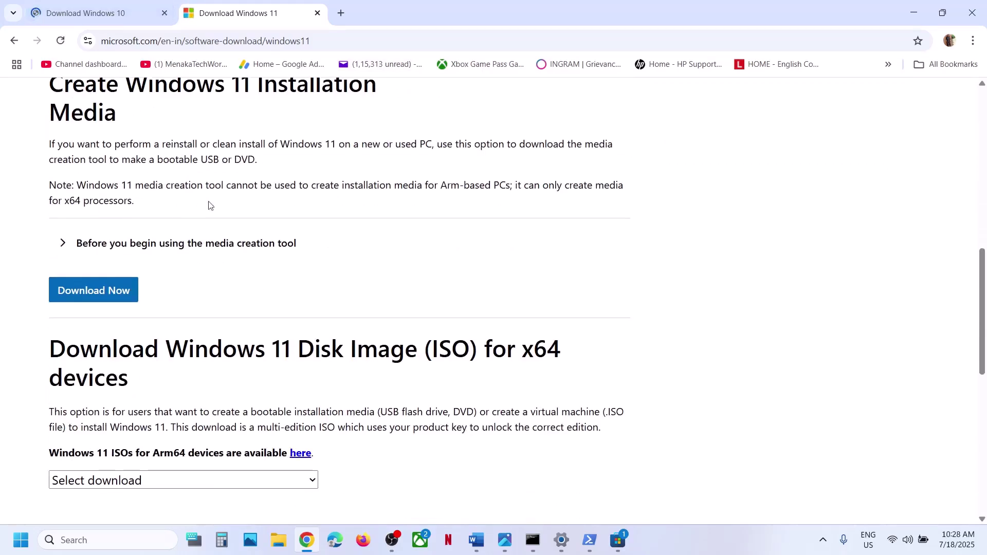
pyautogui.click(102, 290)
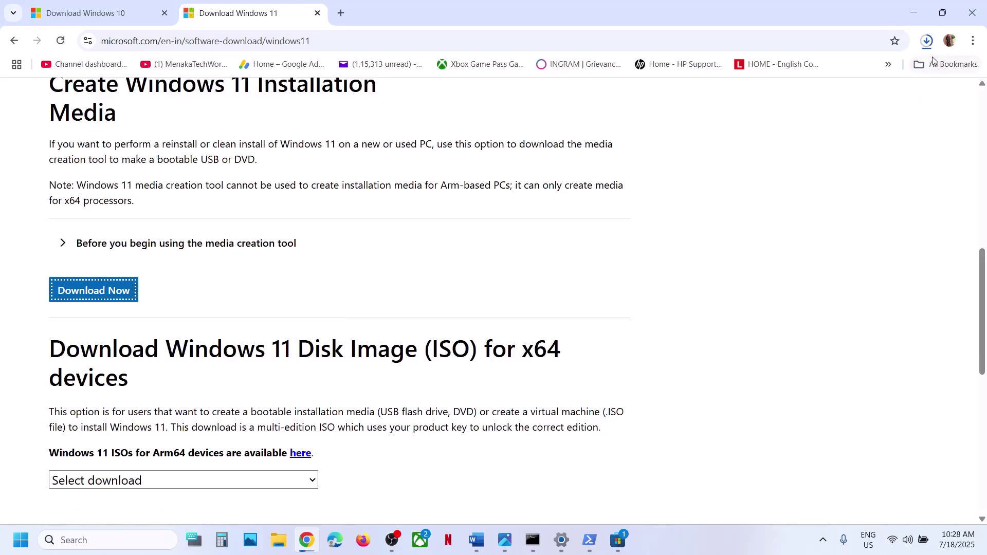
pyautogui.click(927, 41)
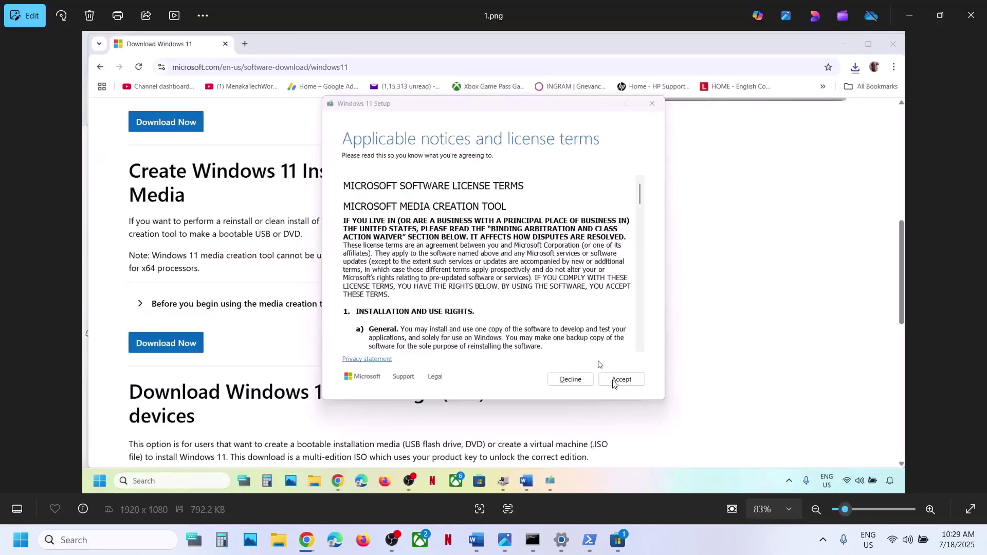
# - Step through the media creation screenshots, from choosing media to Windows.iso on the desktop
pyautogui.press('Right')
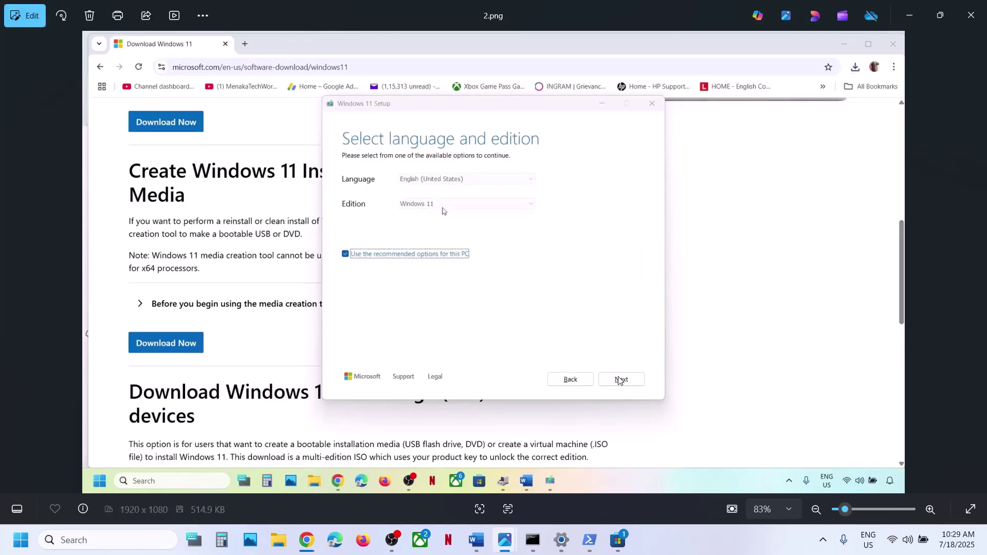
pyautogui.press('Right')
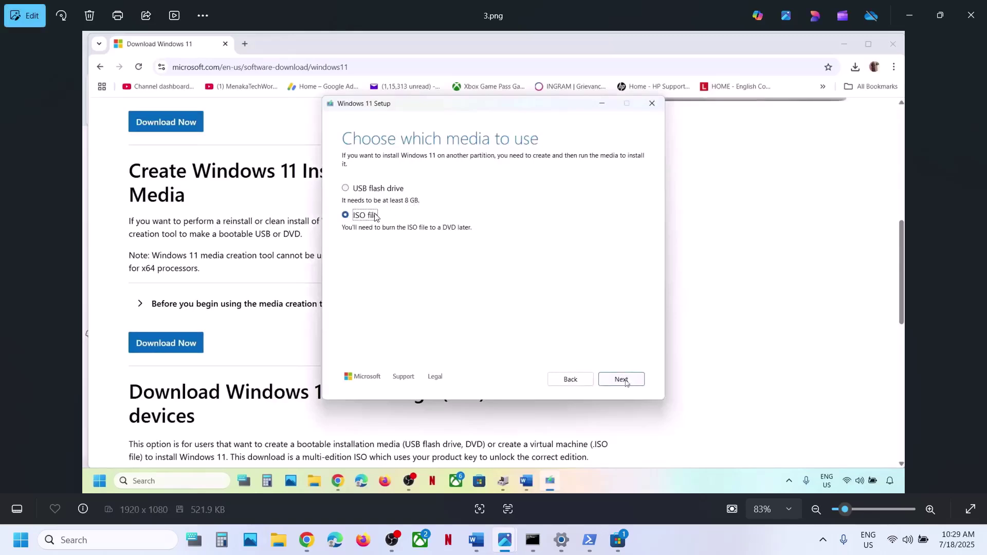
pyautogui.press('Right')
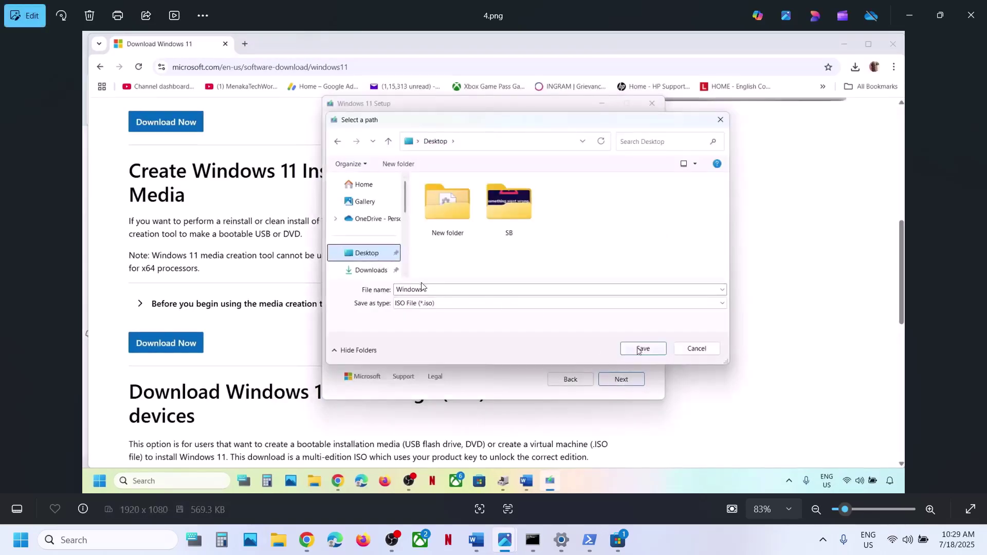
pyautogui.press('Right')
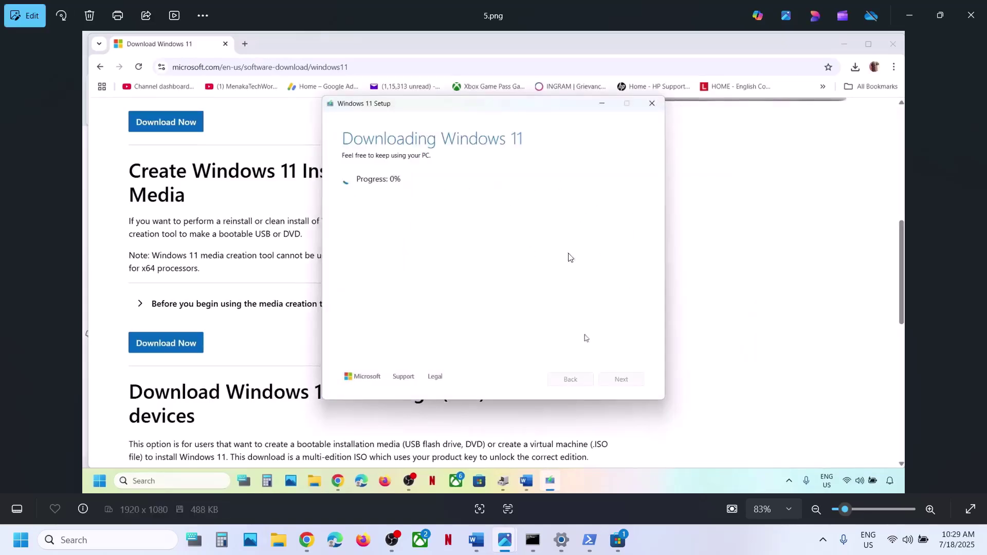
pyautogui.press('Right')
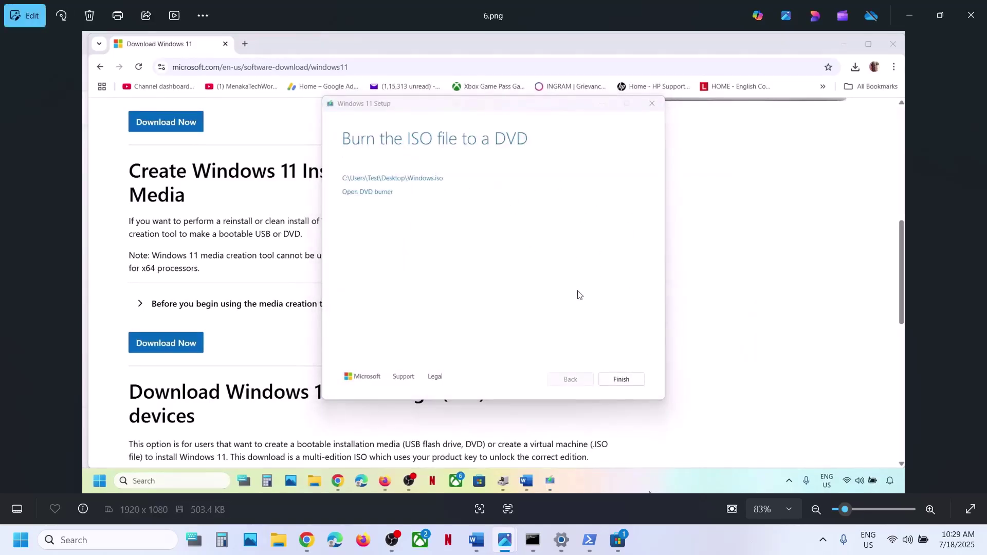
pyautogui.press('Right')
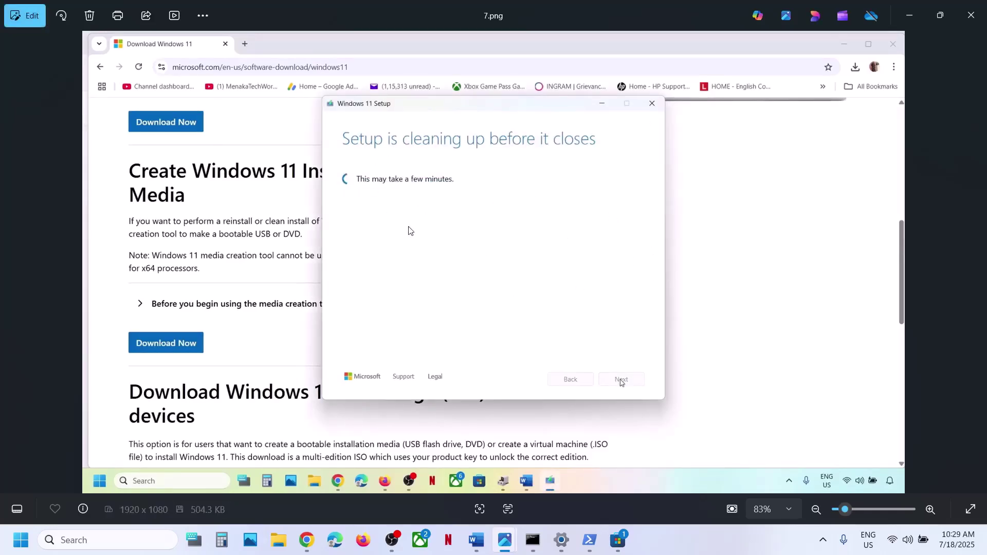
pyautogui.press('Right')
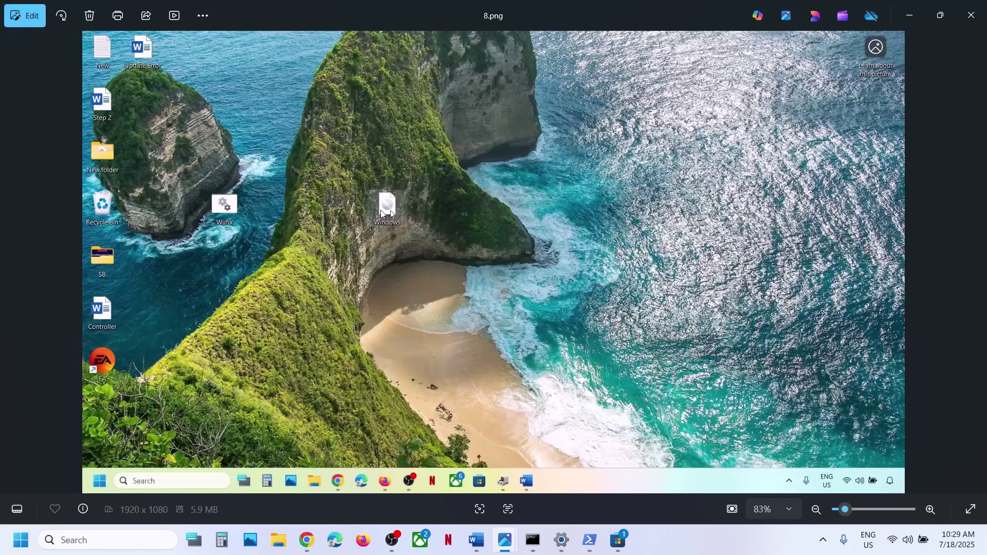
# - Advance the screenshots from DVD contents to Setup's Ready to install, then bring up Microsoft Store
pyautogui.press('Right')
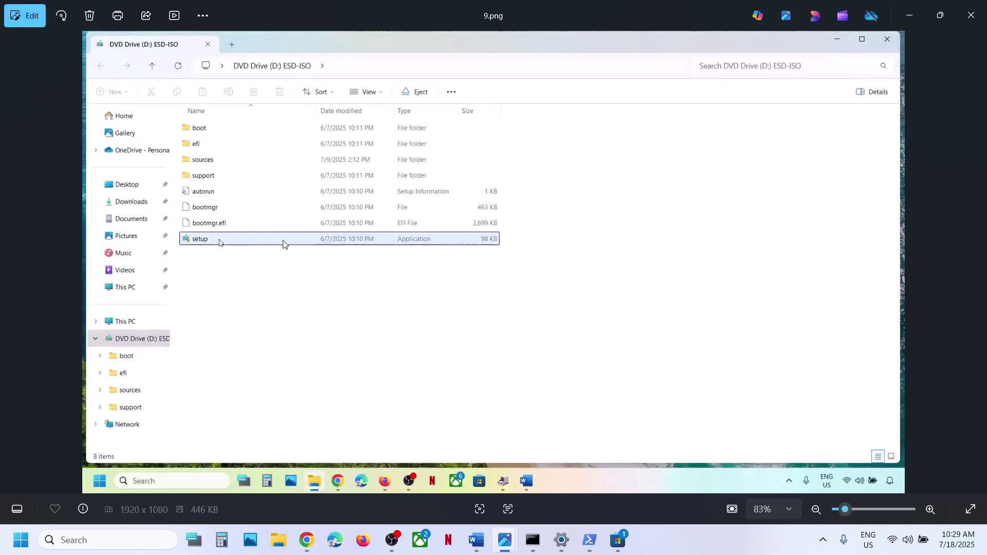
pyautogui.press('Right')
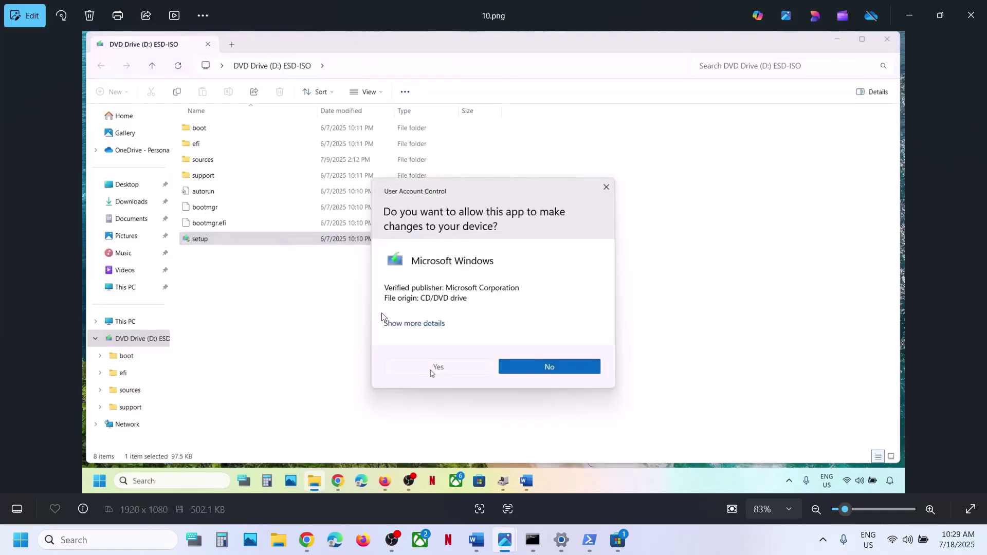
pyautogui.press('Right')
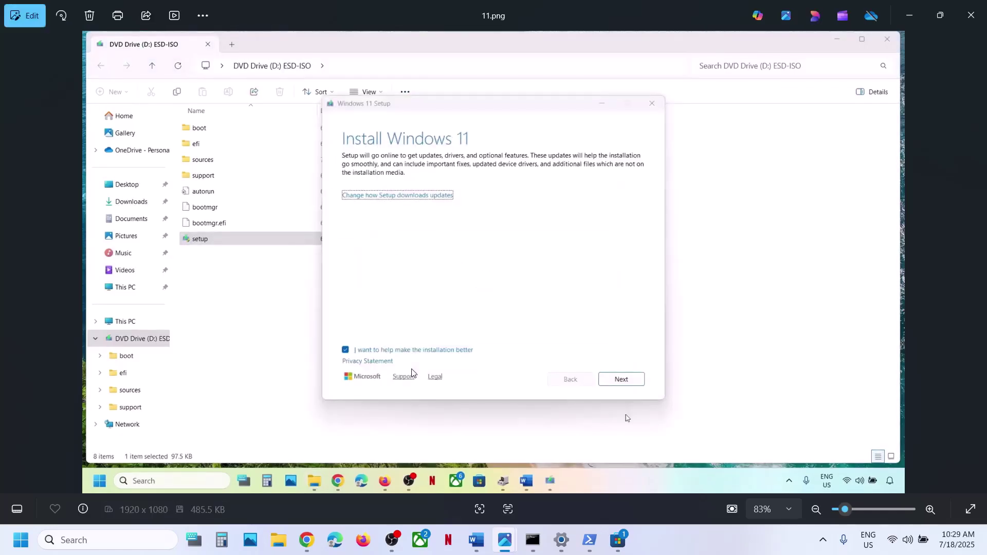
pyautogui.scroll(1, 606, 385)
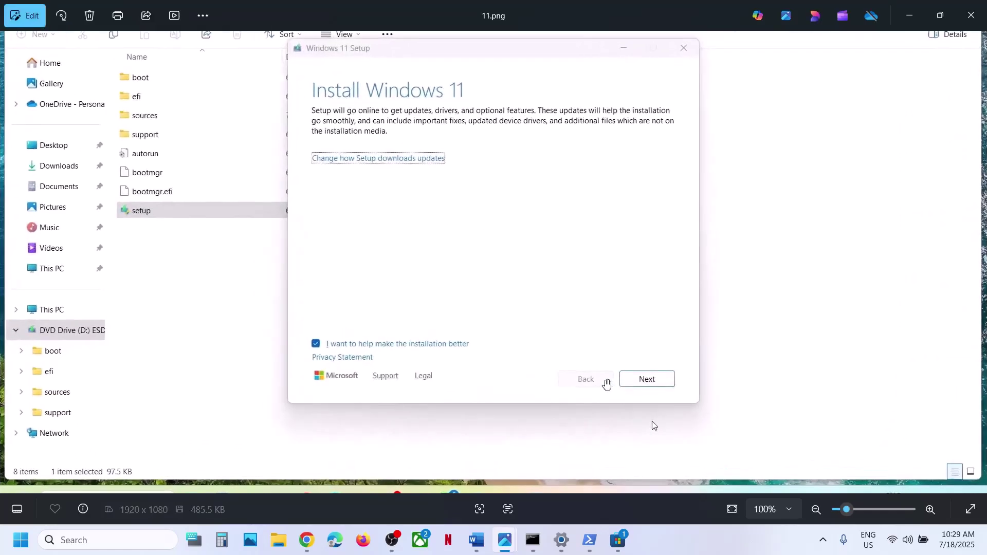
pyautogui.scroll(-1, 607, 384)
pyautogui.press('Right')
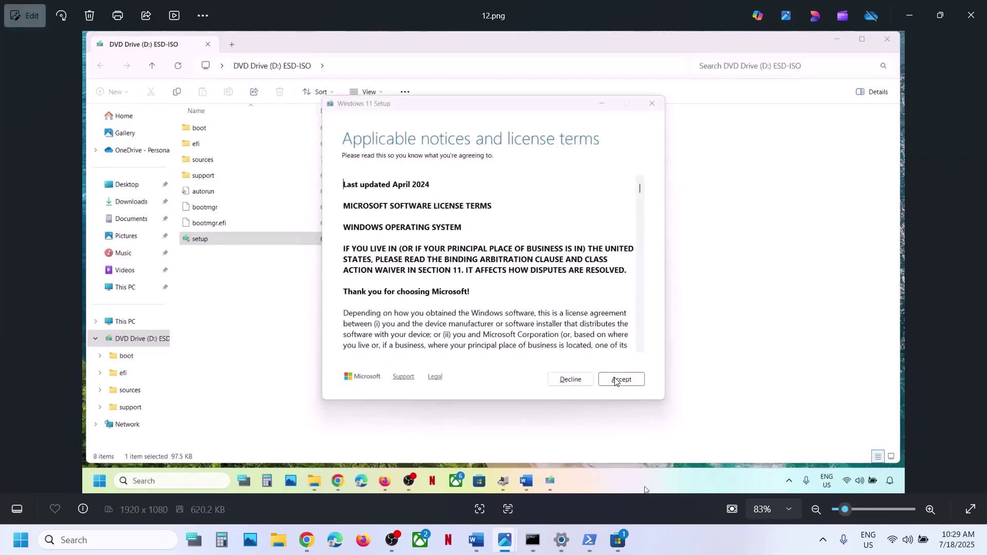
pyautogui.press('Right')
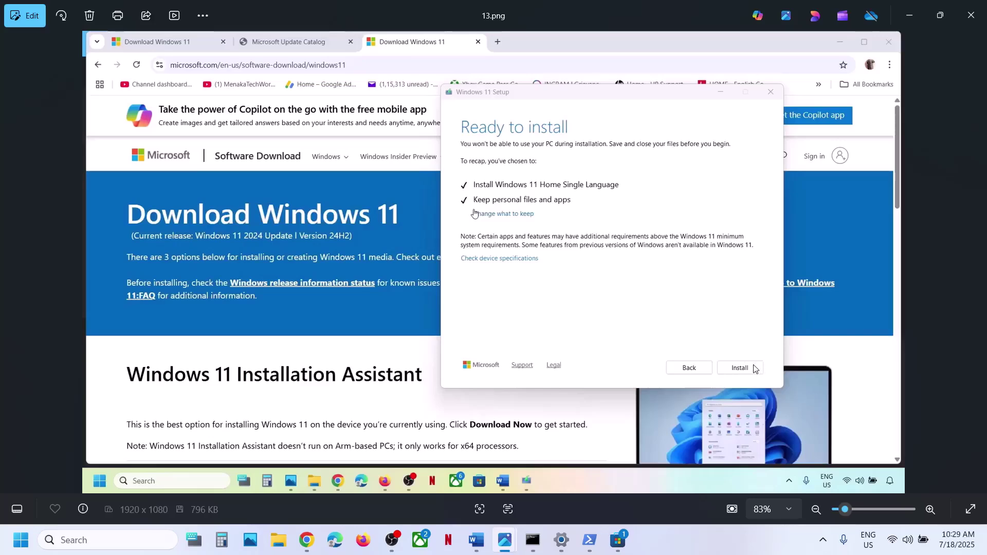
pyautogui.click(618, 540)
# - Highlight Word's Step 11 'Reset Windows 11' heading and backup warning, then switch to Settings
pyautogui.click(474, 544)
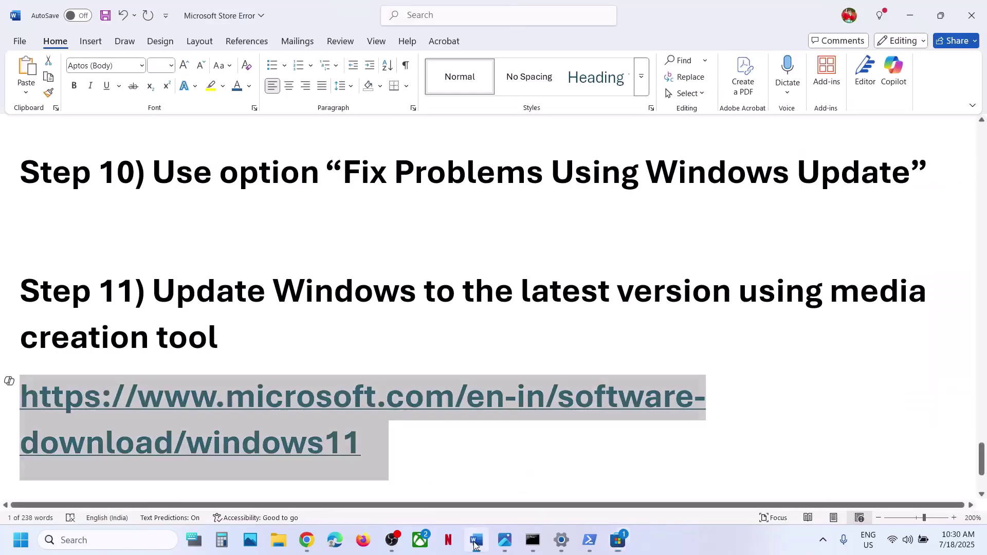
pyautogui.scroll(-3, 481, 405)
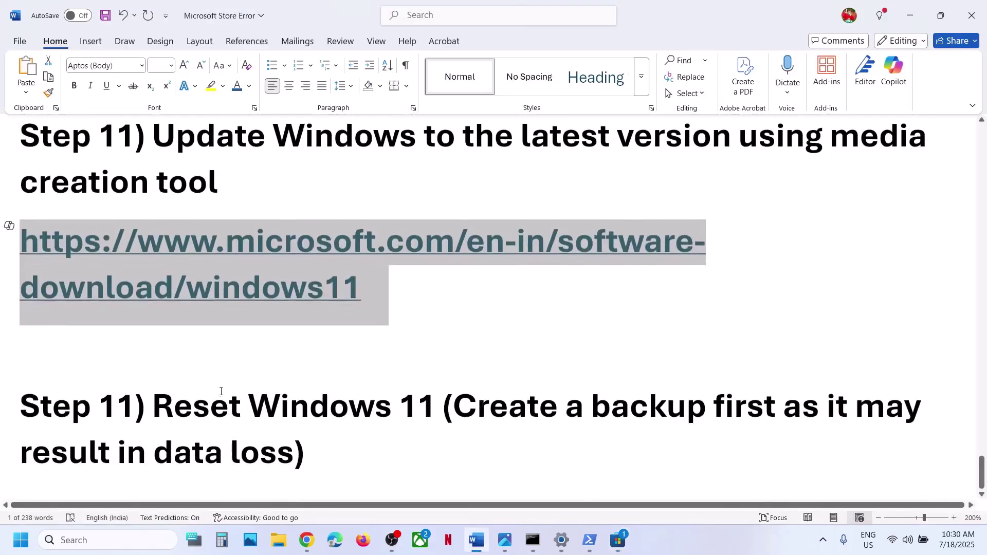
pyautogui.moveTo(202, 399); pyautogui.dragTo(384, 407)
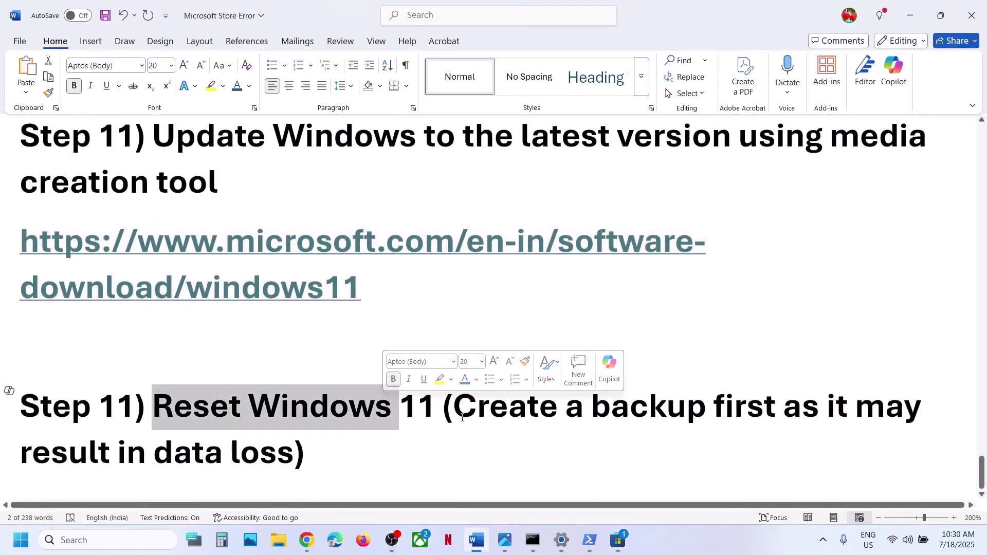
pyautogui.moveTo(461, 417); pyautogui.dragTo(281, 453)
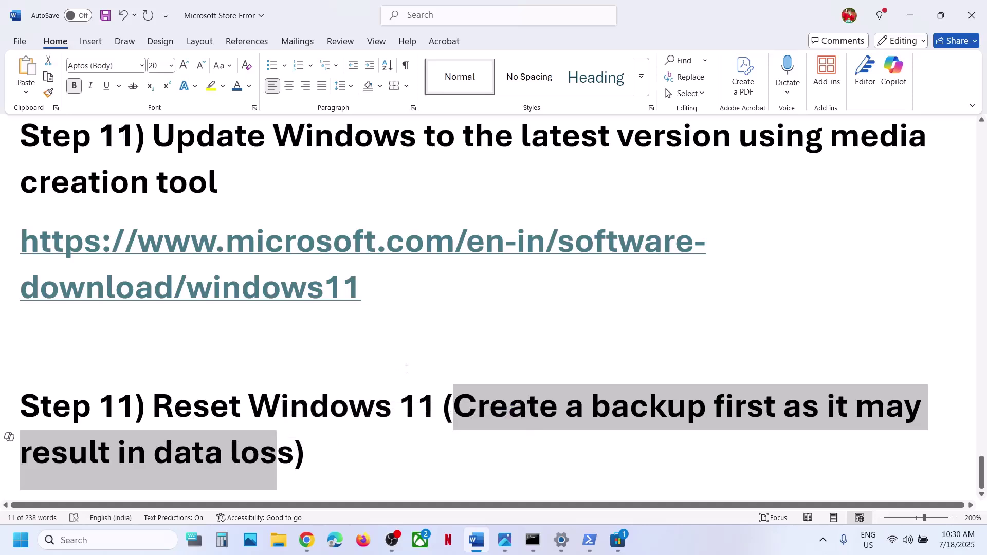
pyautogui.hotkey('alt', 'Tab')
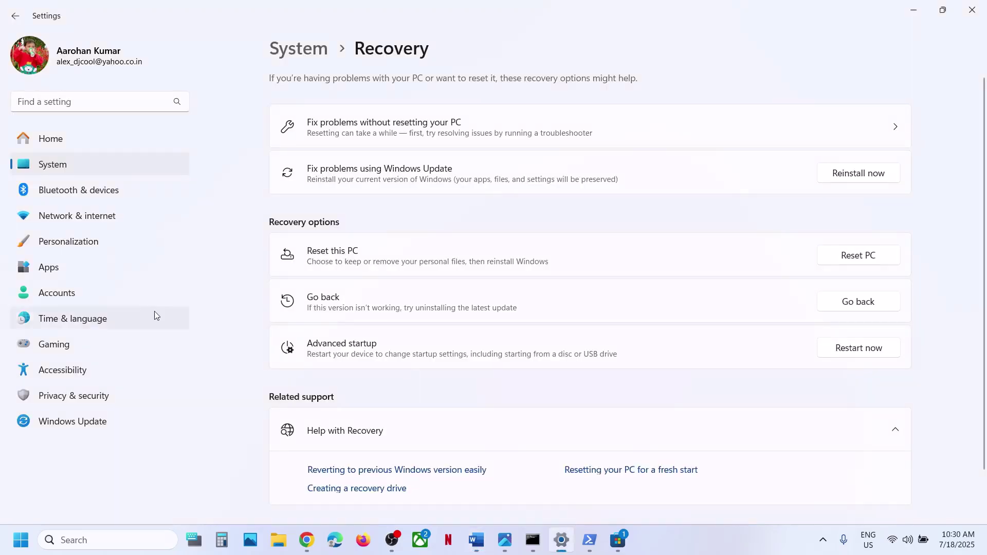
# - Via Windows Update advanced options, start Reset this PC with Keep my files, then cancel
pyautogui.click(98, 421)
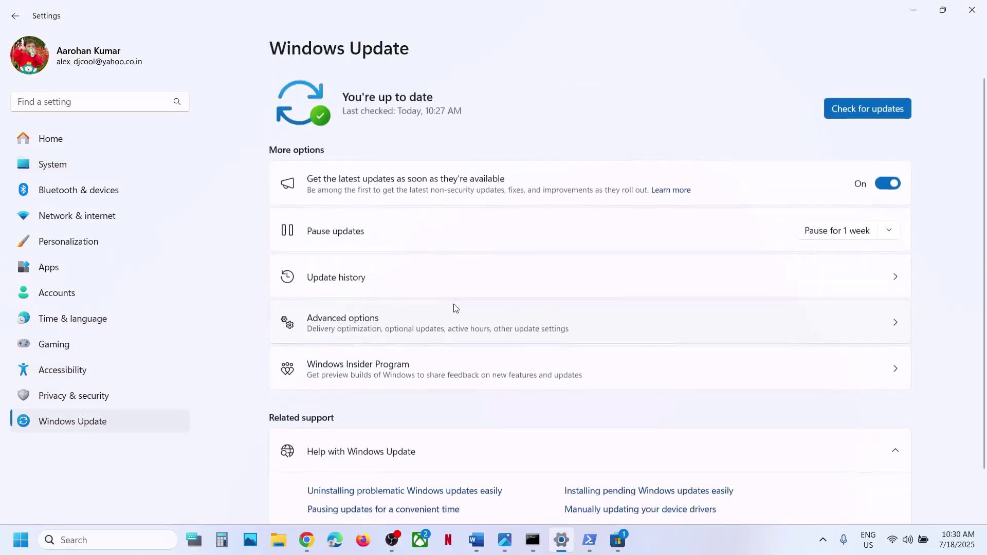
pyautogui.click(366, 321)
pyautogui.scroll(-2, 366, 322)
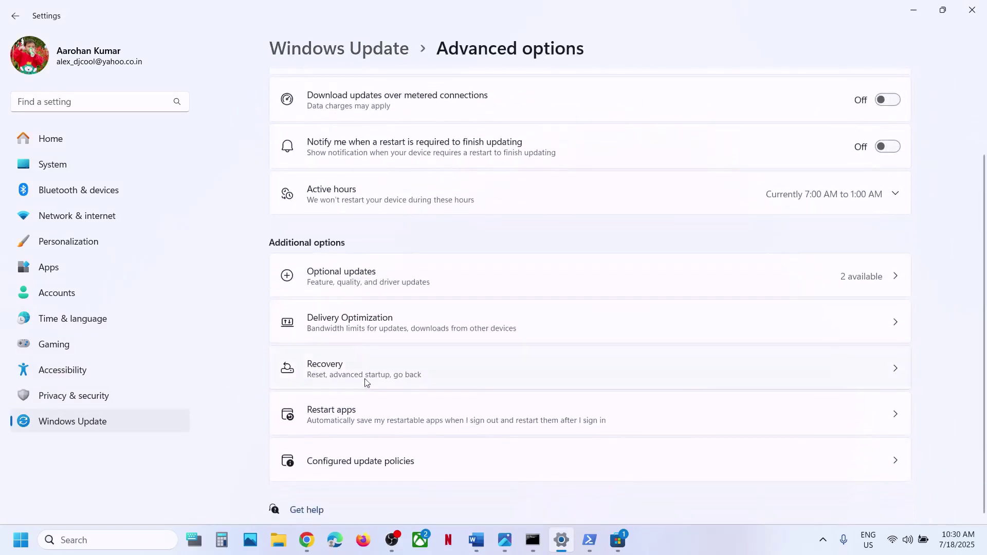
pyautogui.click(298, 379)
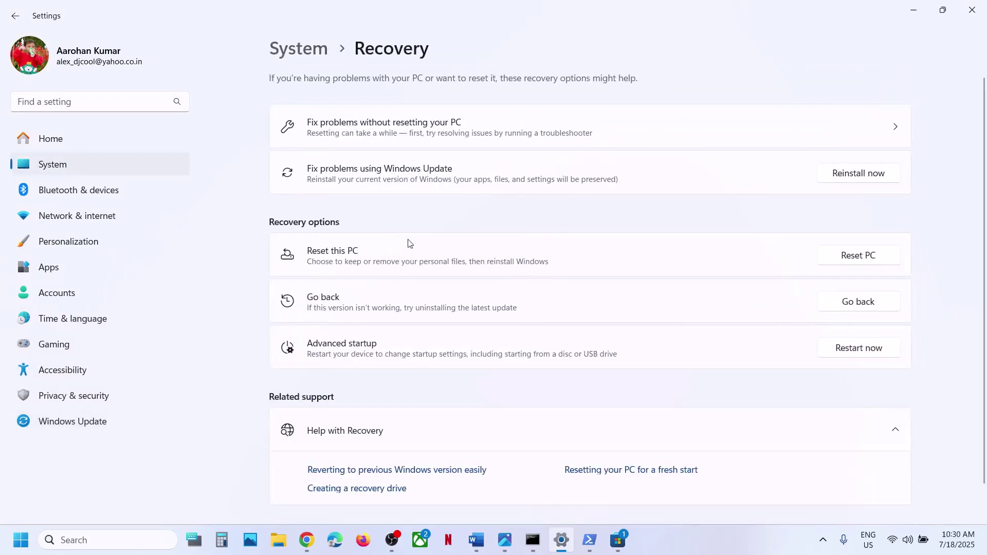
pyautogui.click(855, 254)
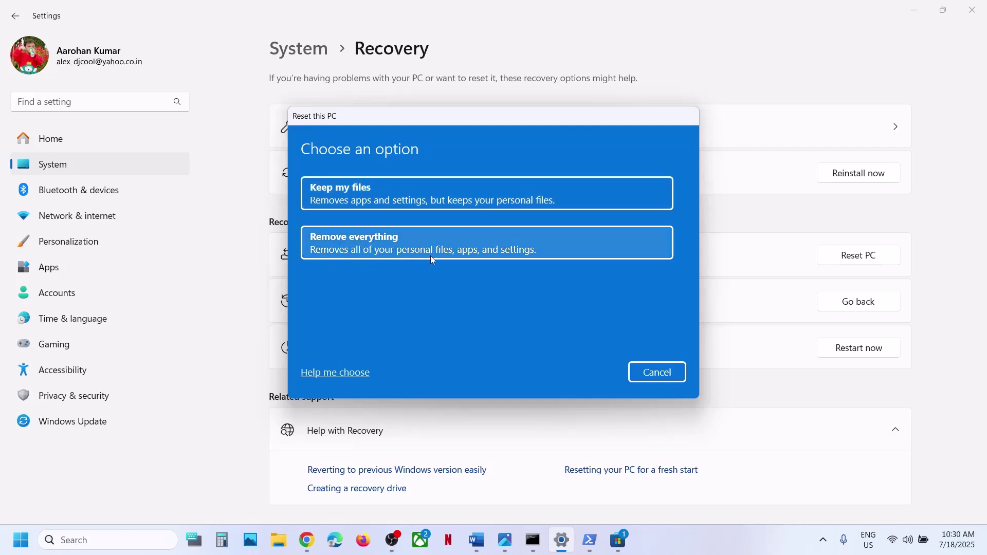
pyautogui.click(464, 195)
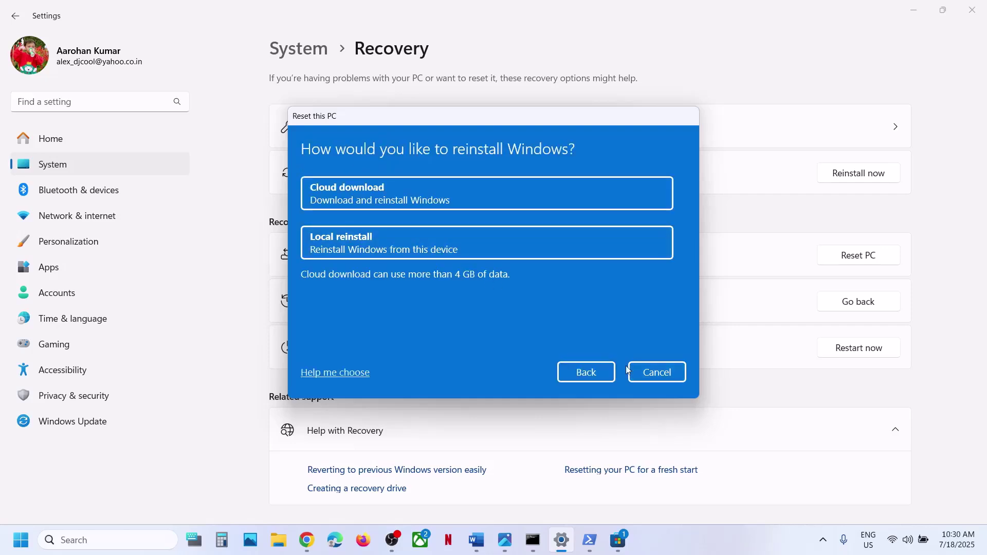
pyautogui.click(657, 373)
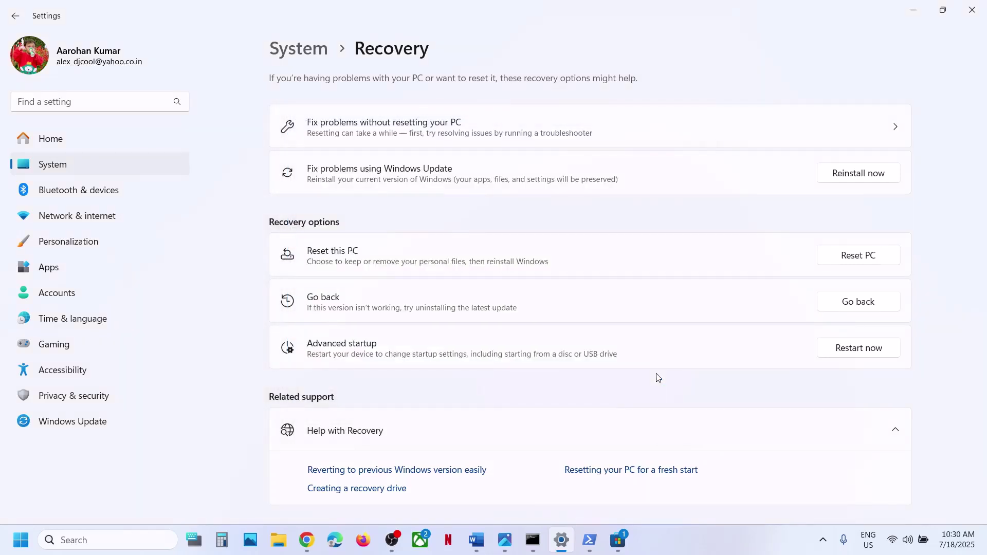
# - Bring up Microsoft Store and the Photos screenshot of error 0x80004002
pyautogui.click(618, 542)
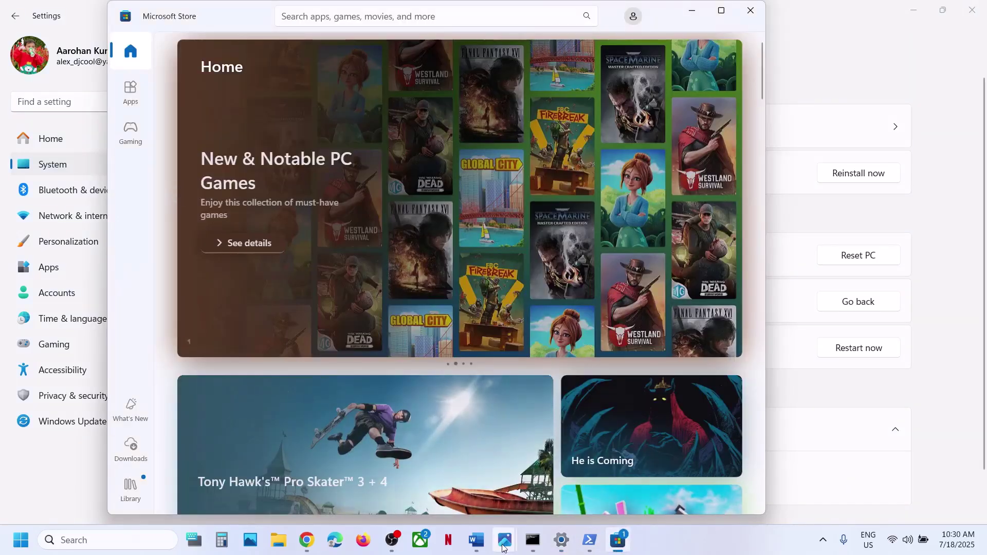
pyautogui.moveTo(505, 541)
pyautogui.click(452, 498)
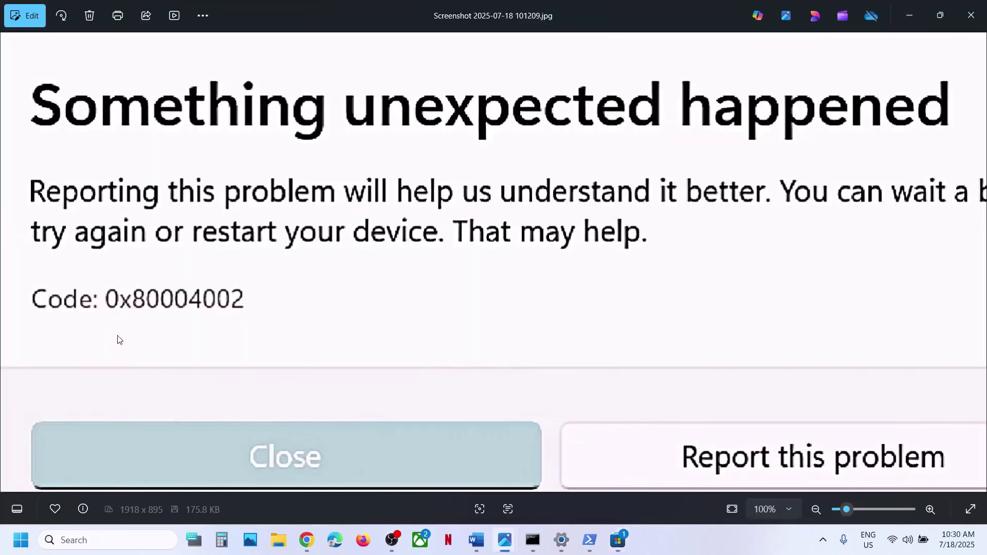